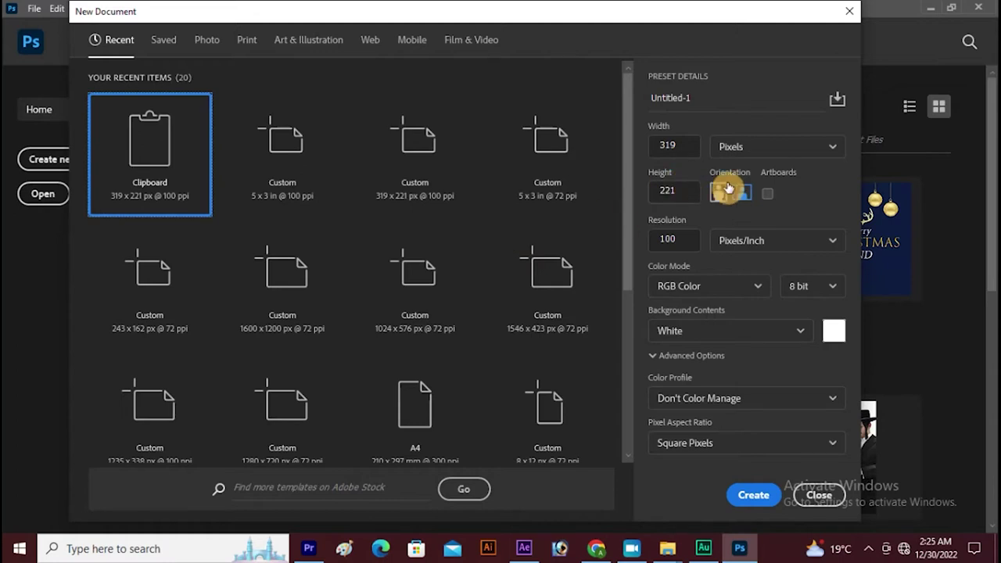
Create a new document 5 inches wide by 3 inches tall at 100 pixels/inch.
click(812, 150)
click(782, 197)
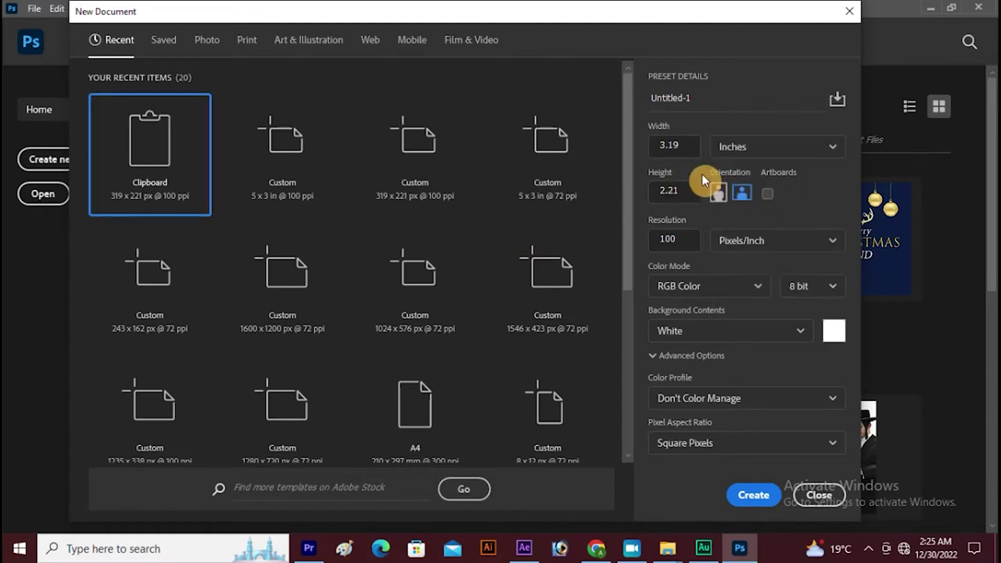
drag(691, 146, 639, 150)
key(BackSpace)
text(5)
drag(681, 190, 644, 195)
key(BackSpace)
text(4)
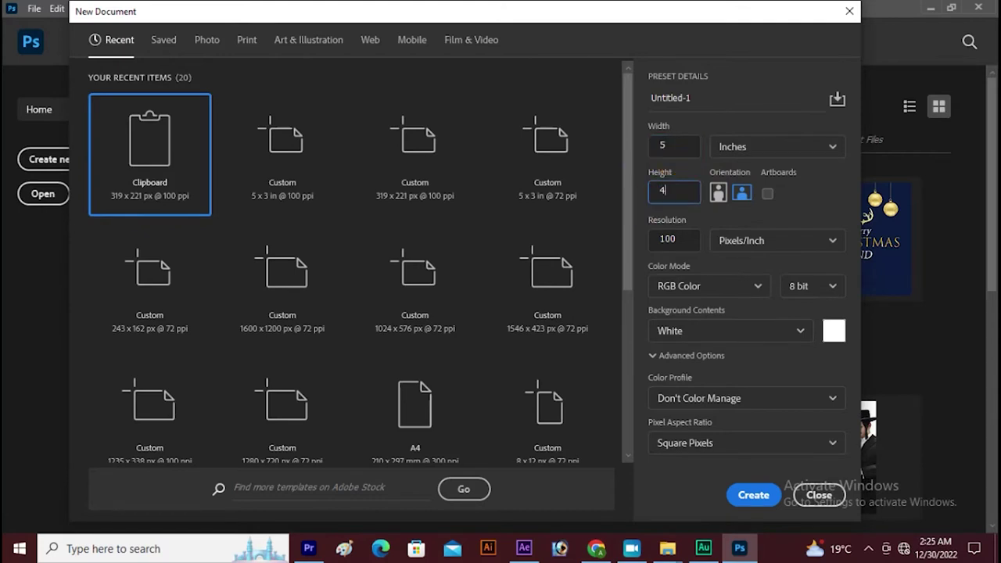
text(3)
drag(682, 240, 647, 241)
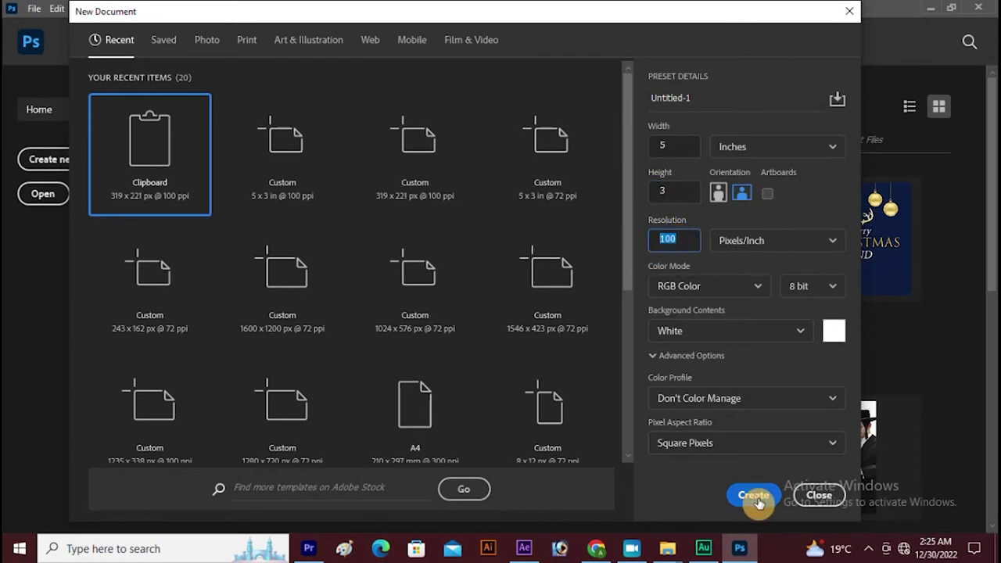
click(754, 495)
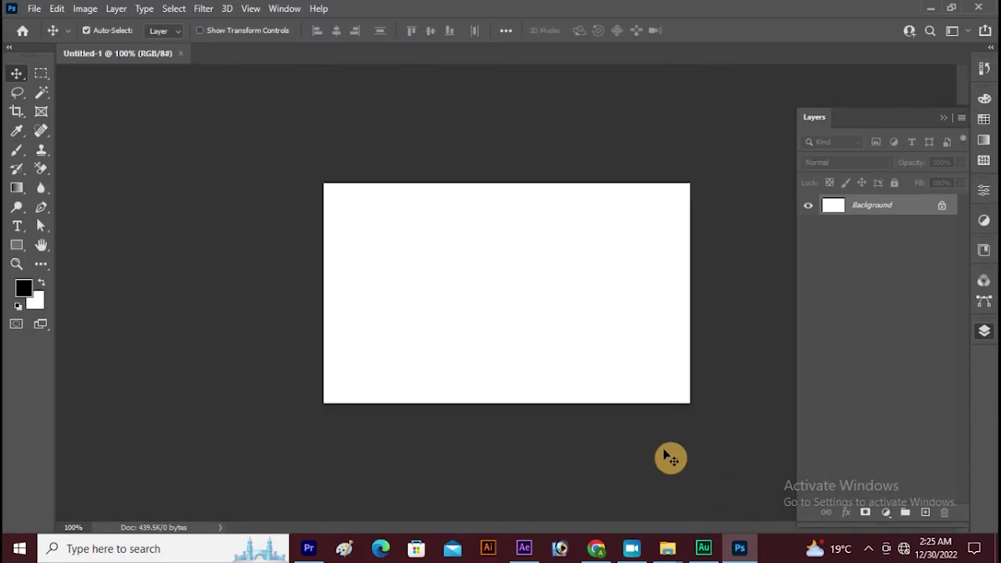
Type the word BLOOD on the canvas with the Type tool.
click(17, 226)
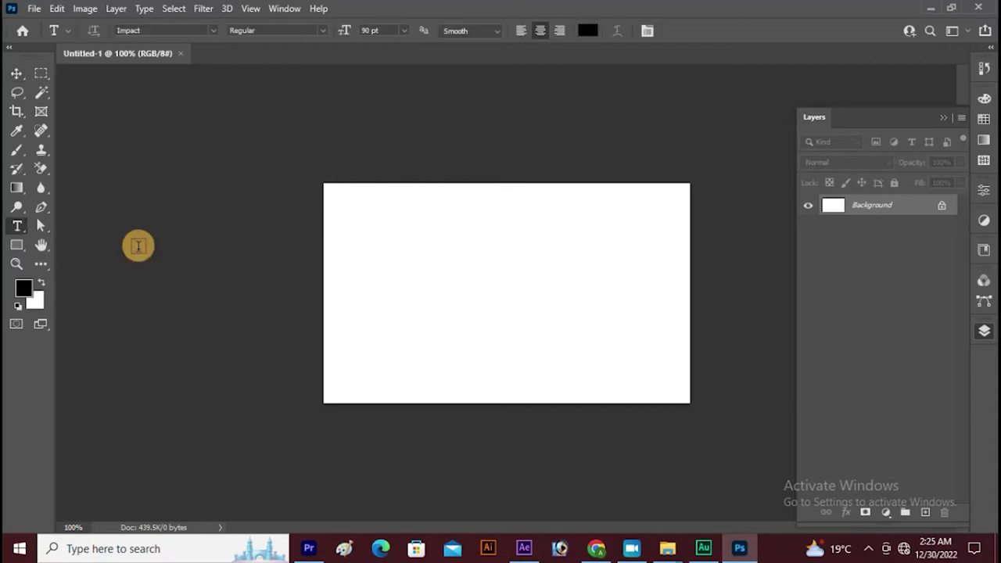
click(439, 285)
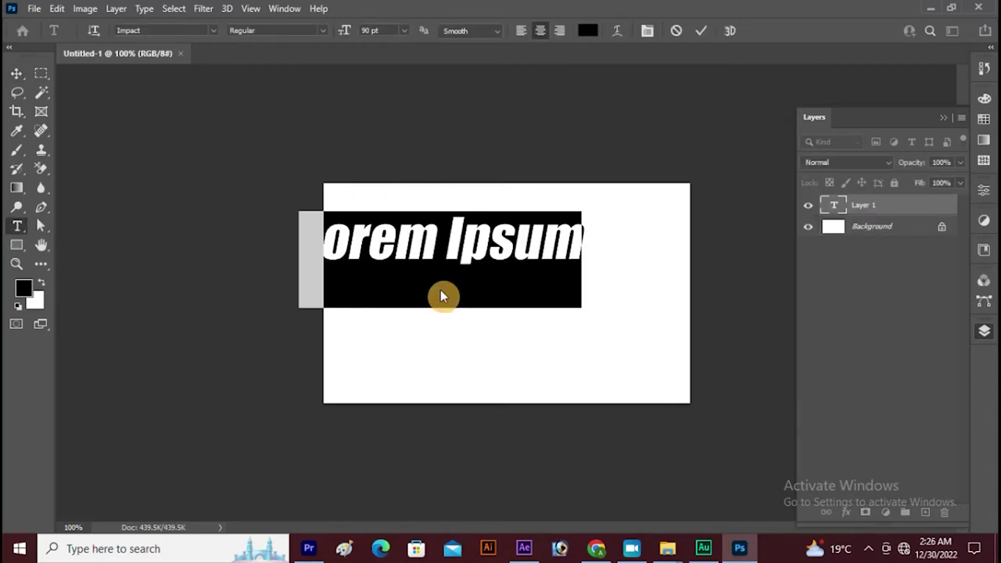
text(BLOD)
key(BackSpace)
text(OD)
Scale the BLOOD text to about 152% and centre it on the canvas.
click(12, 75)
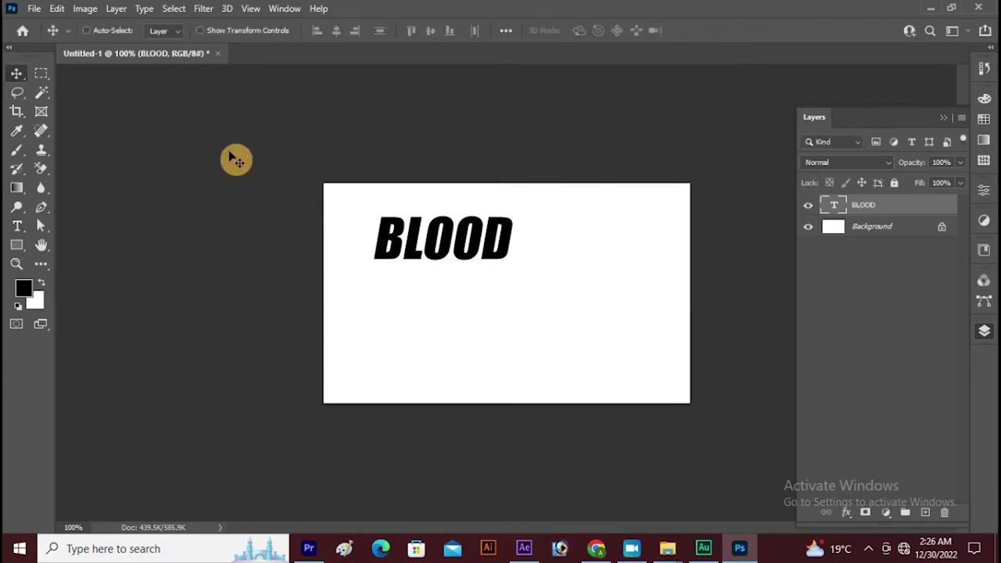
mouse_move(436, 235)
mouse_down()
mouse_move(491, 274)
mouse_move(487, 287)
mouse_up()
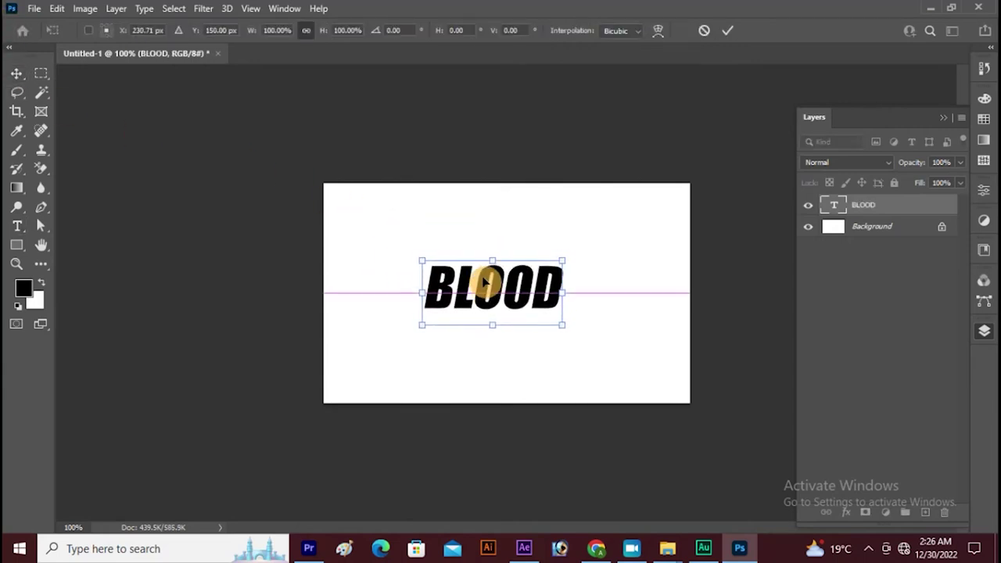
drag(565, 261, 632, 225)
drag(599, 258, 579, 268)
key(Return)
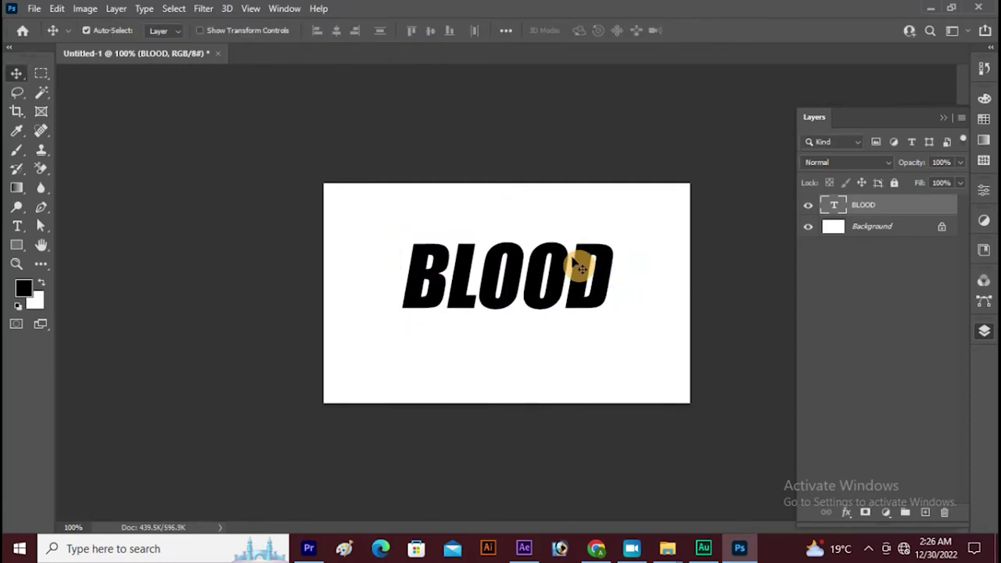
key(ctrl+e)
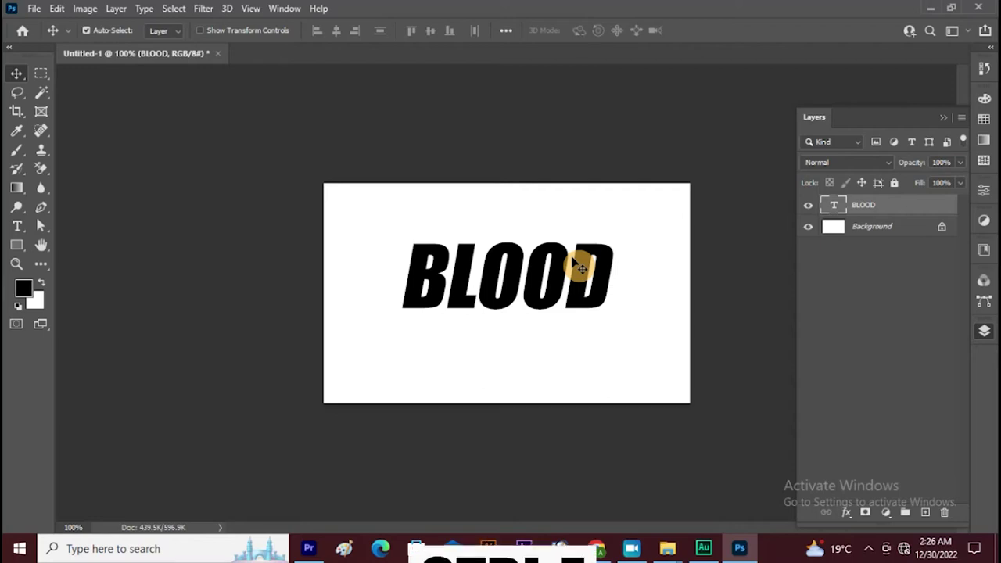
Merge BLOOD into the background and invert the image to white on black.
key(ctrl+e)
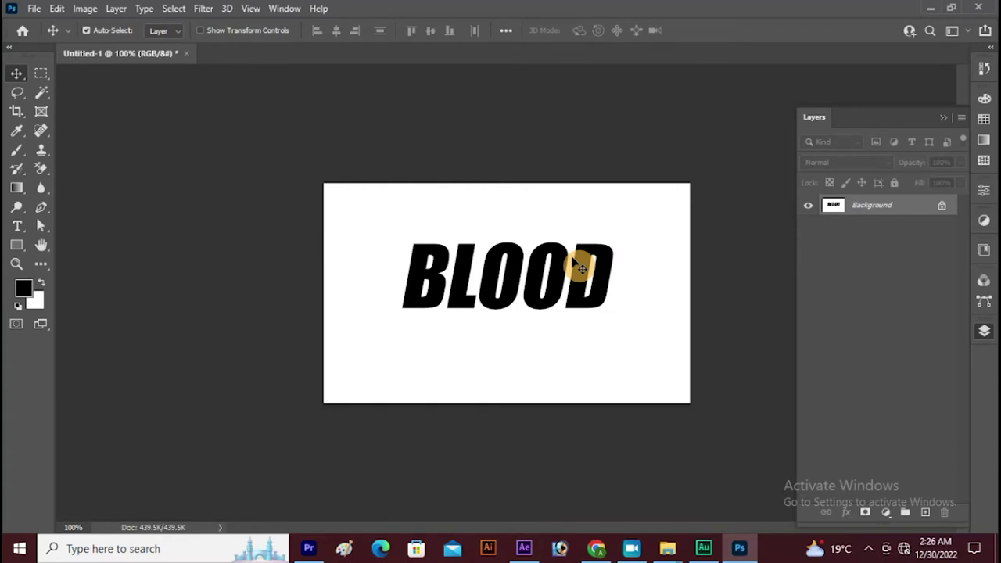
click(87, 10)
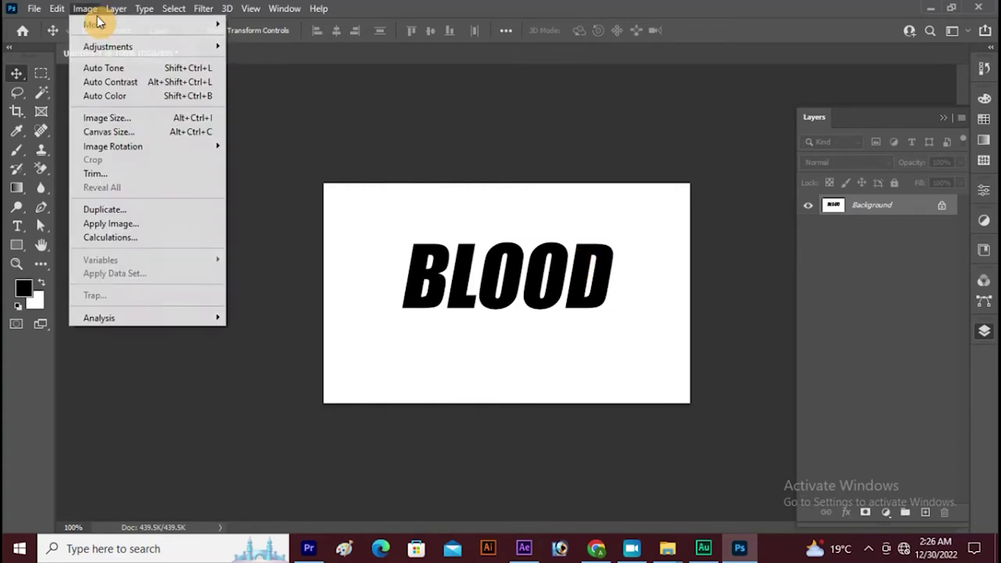
mouse_move(108, 46)
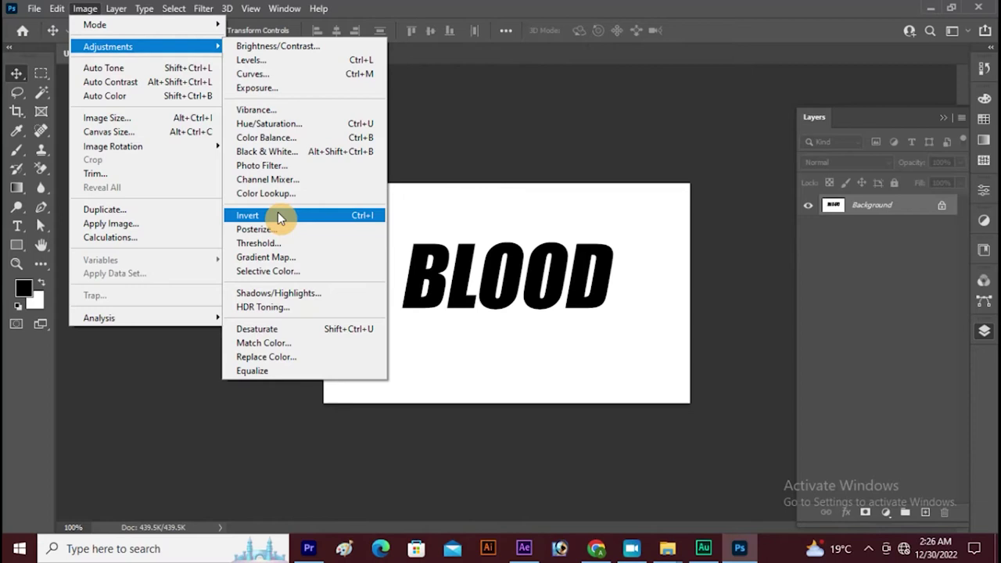
click(277, 215)
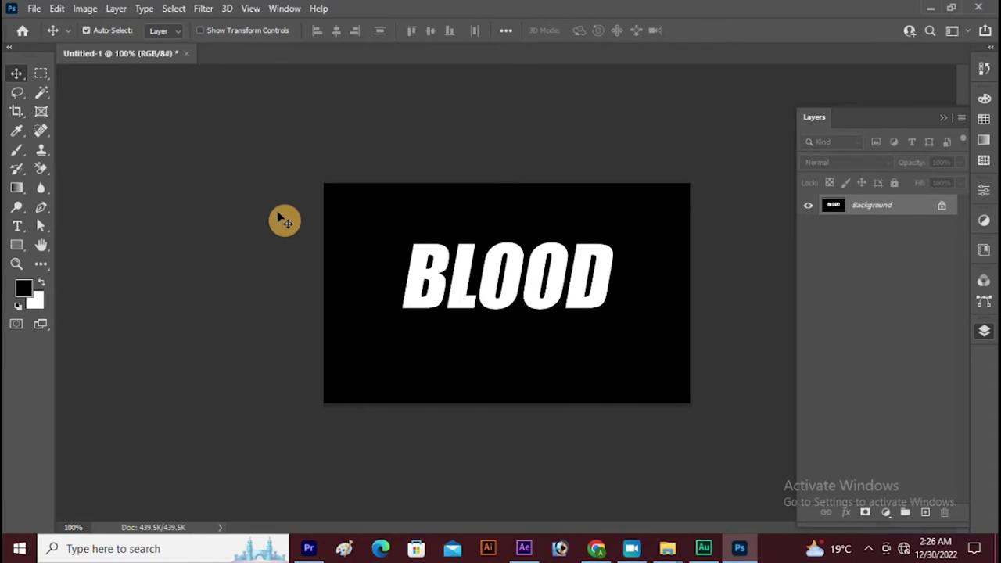
click(86, 9)
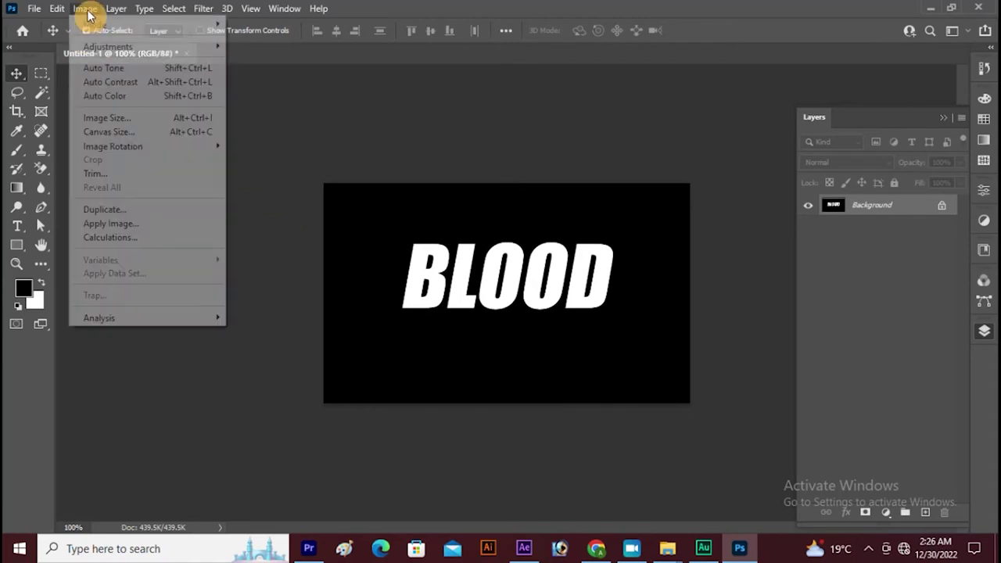
mouse_move(113, 146)
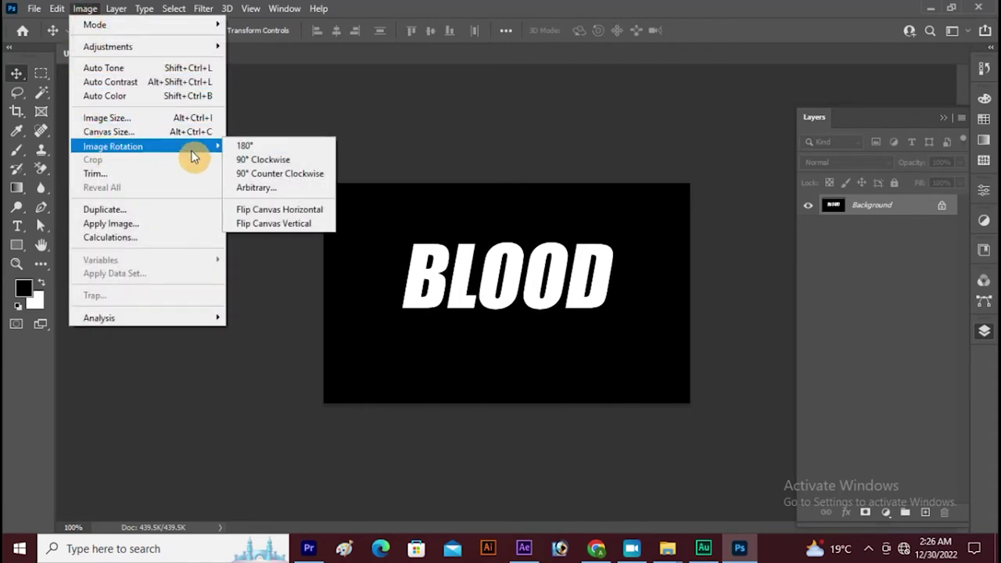
Rotate the canvas 90° counter-clockwise and apply Crystallize with cell size 8.
click(247, 173)
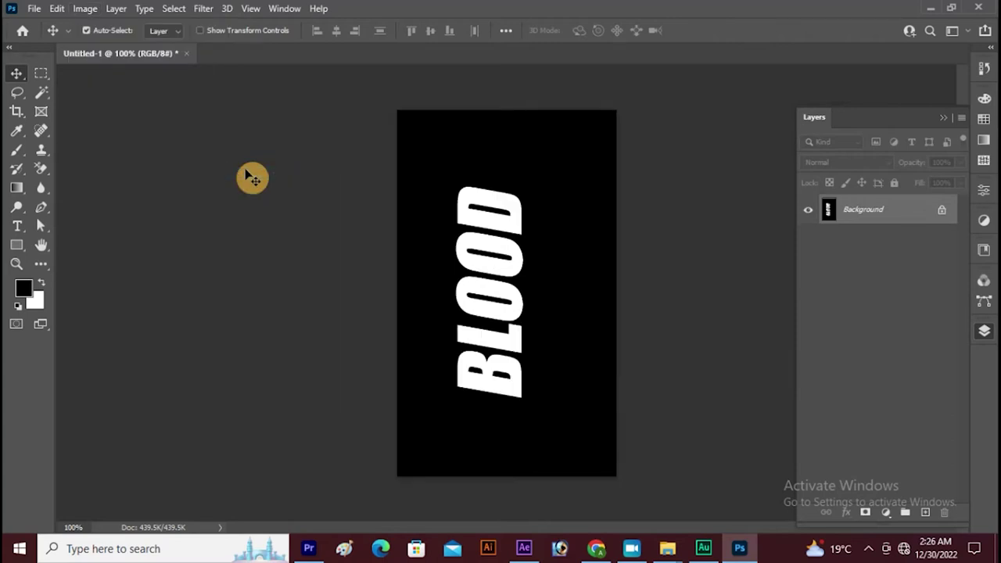
click(204, 9)
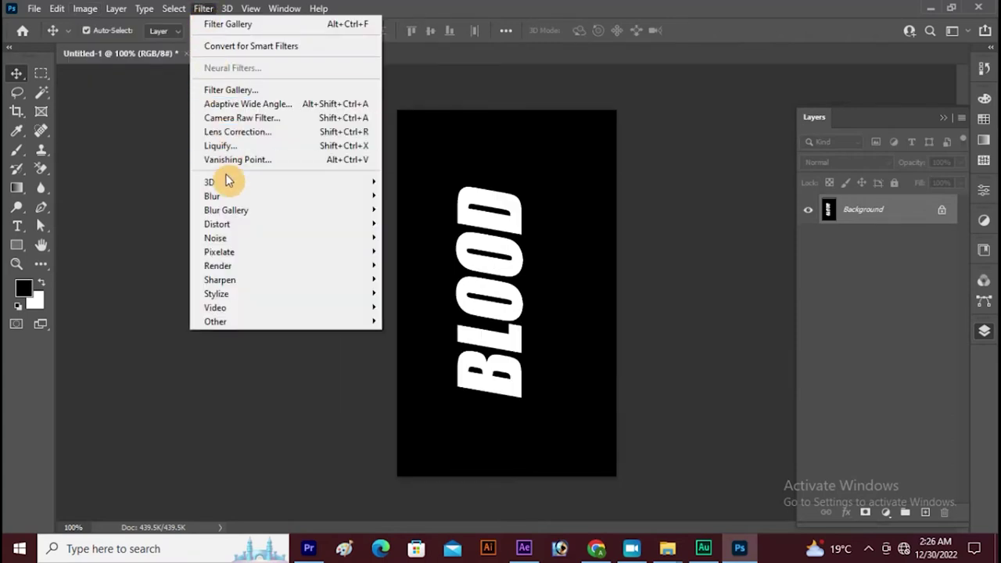
mouse_move(220, 252)
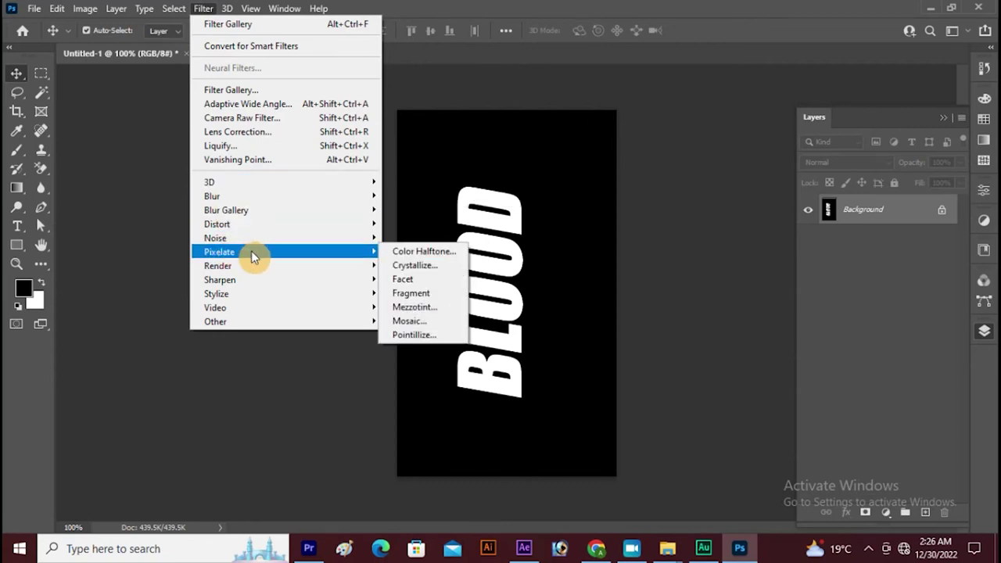
click(402, 265)
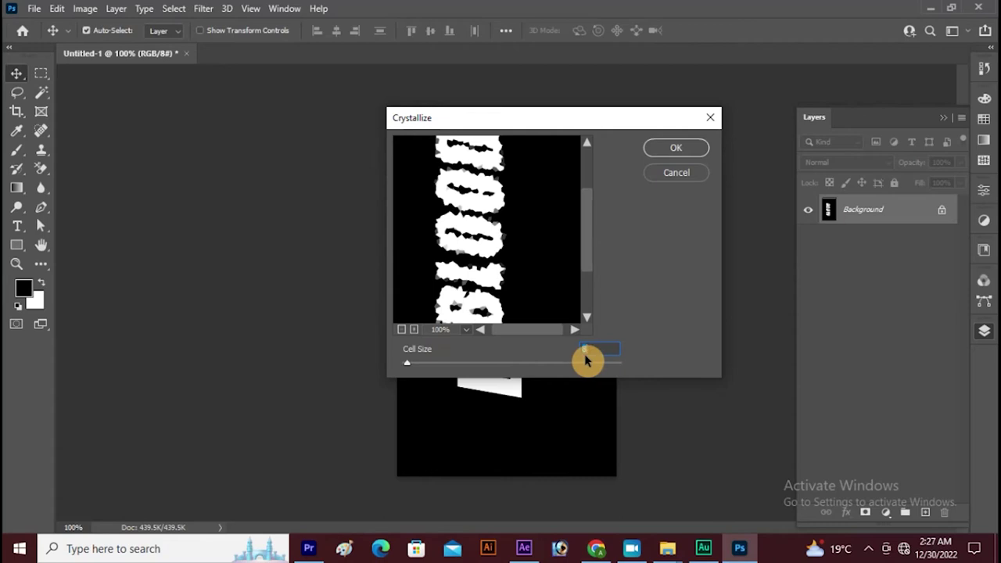
click(692, 156)
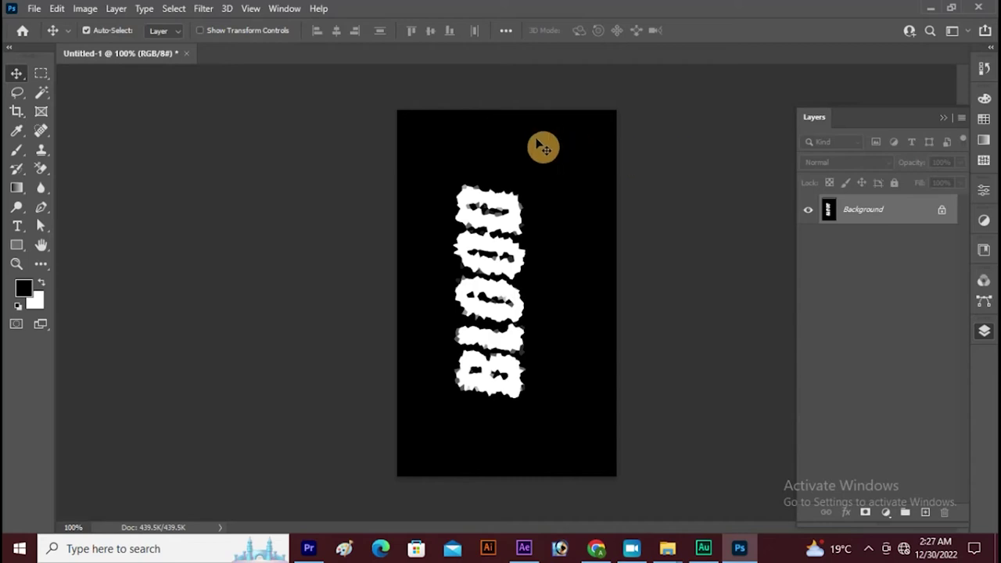
click(204, 9)
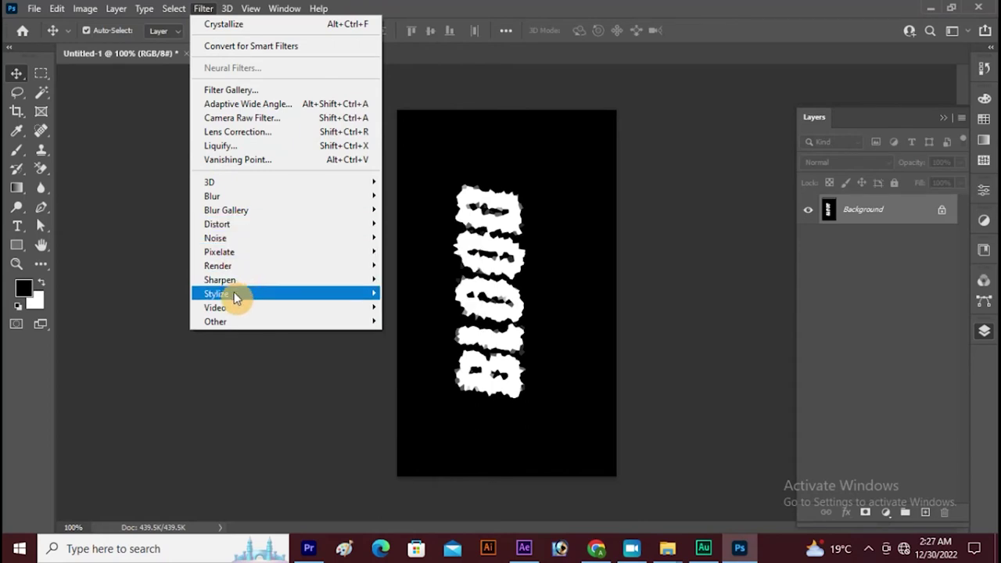
Apply the Wind filter from the left, then repeat it to lengthen the streaks.
click(418, 406)
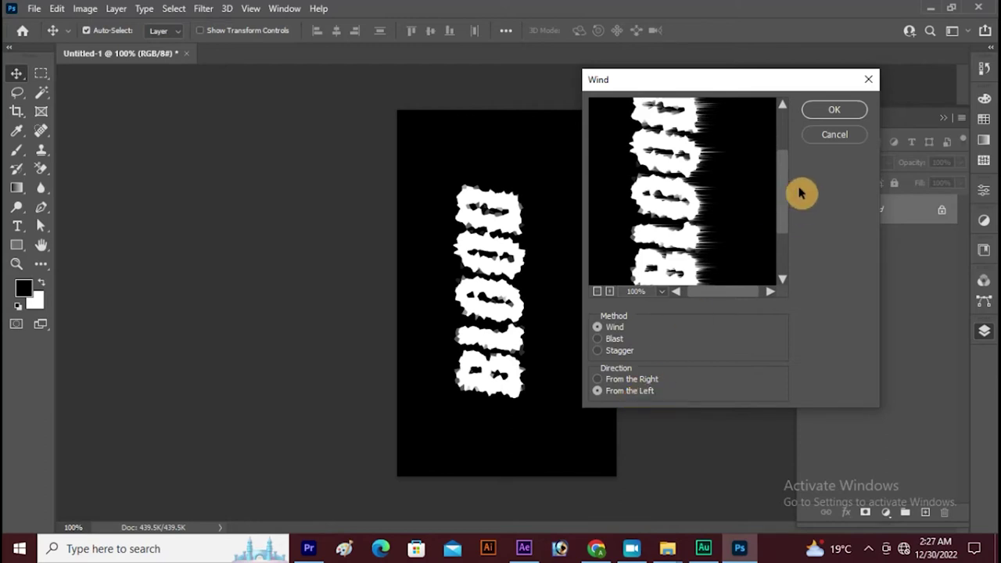
click(833, 110)
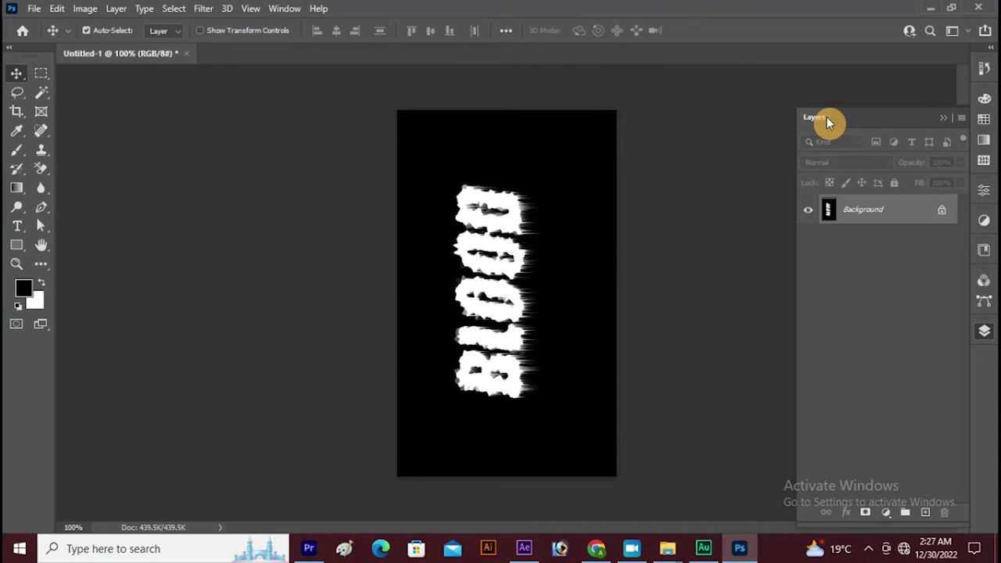
key(ctrl+alt+f)
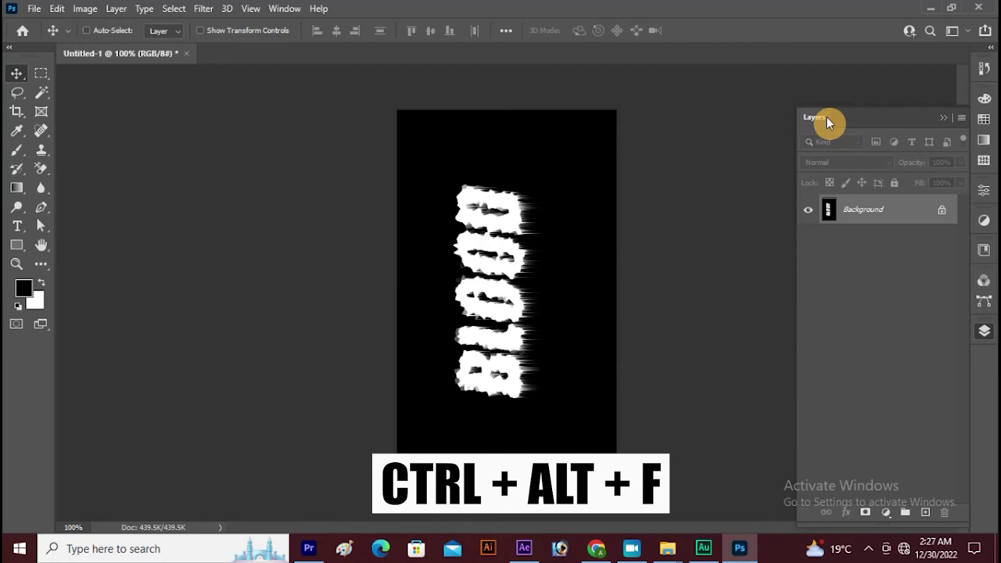
key(ctrl+alt+f)
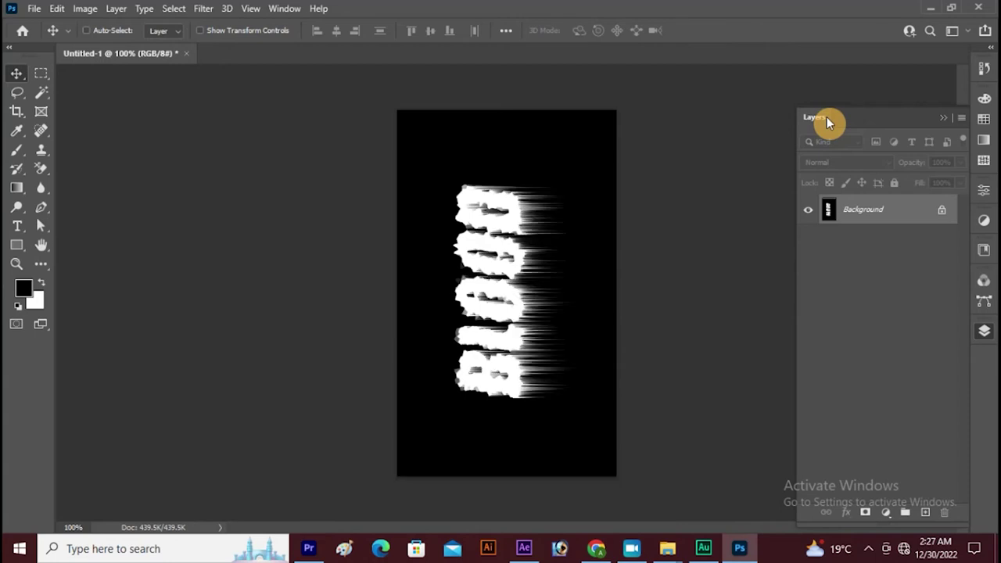
key(ctrl+alt+f)
key(ctrl+alt+f)
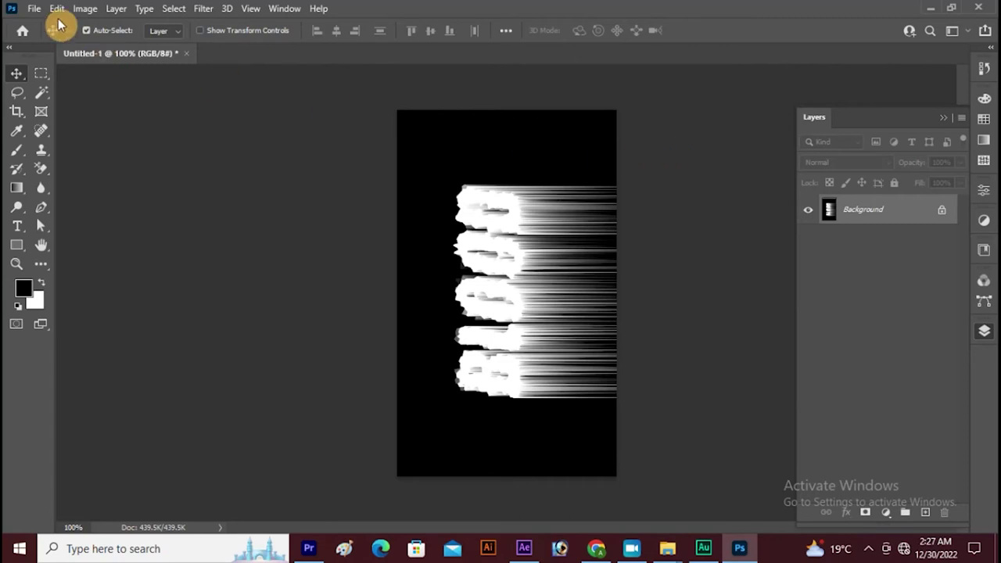
click(82, 14)
mouse_move(112, 146)
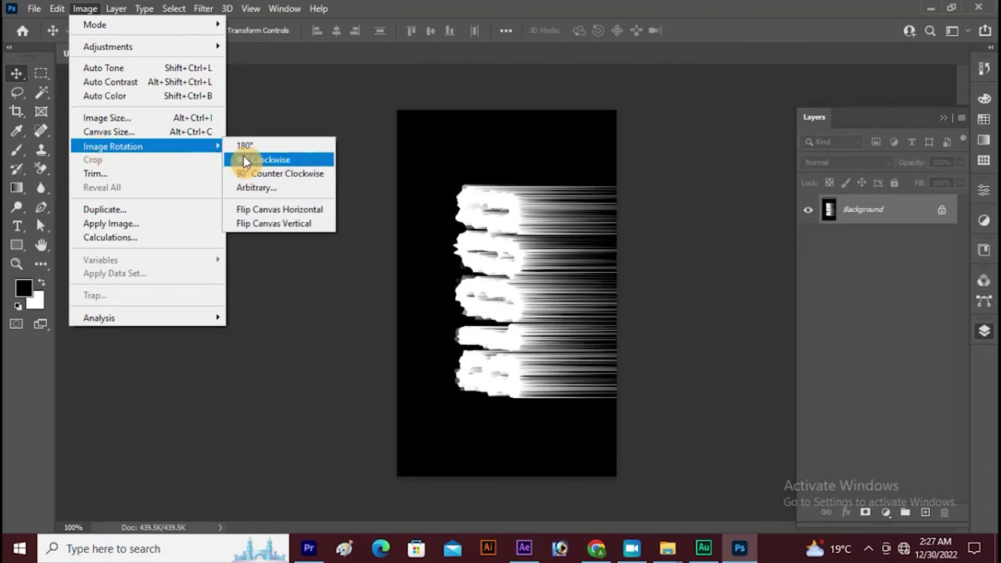
Rotate the canvas 90° clockwise so the wind streaks hang down as drips.
click(257, 160)
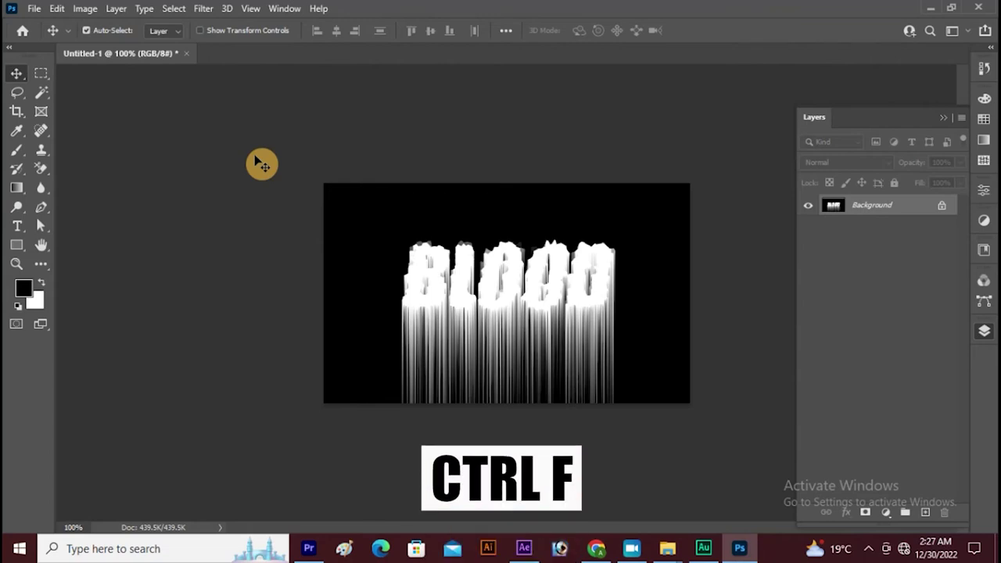
Search for 'stamp' and launch the Filter Gallery from the results.
key(ctrl+f)
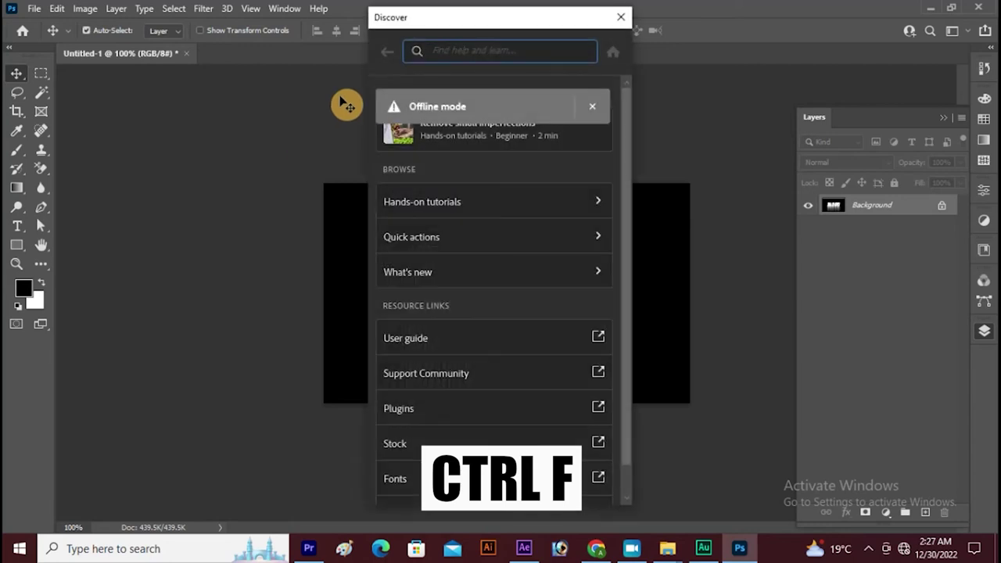
text(stam)
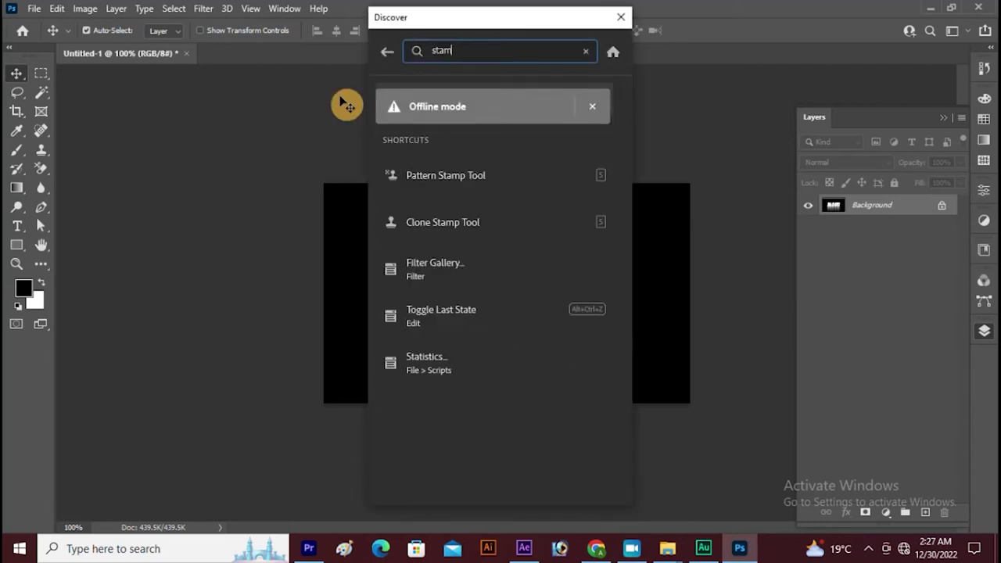
text(p)
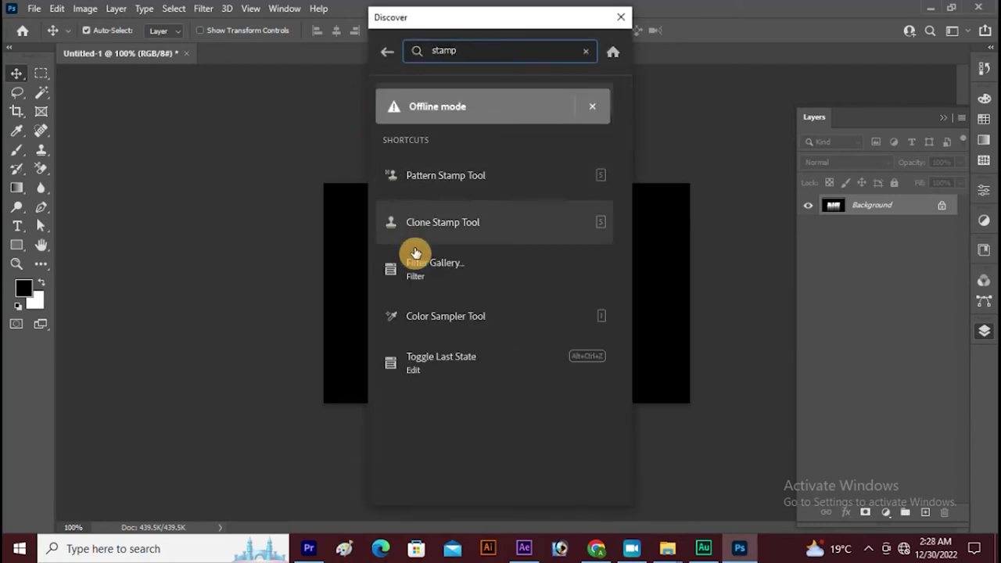
click(416, 261)
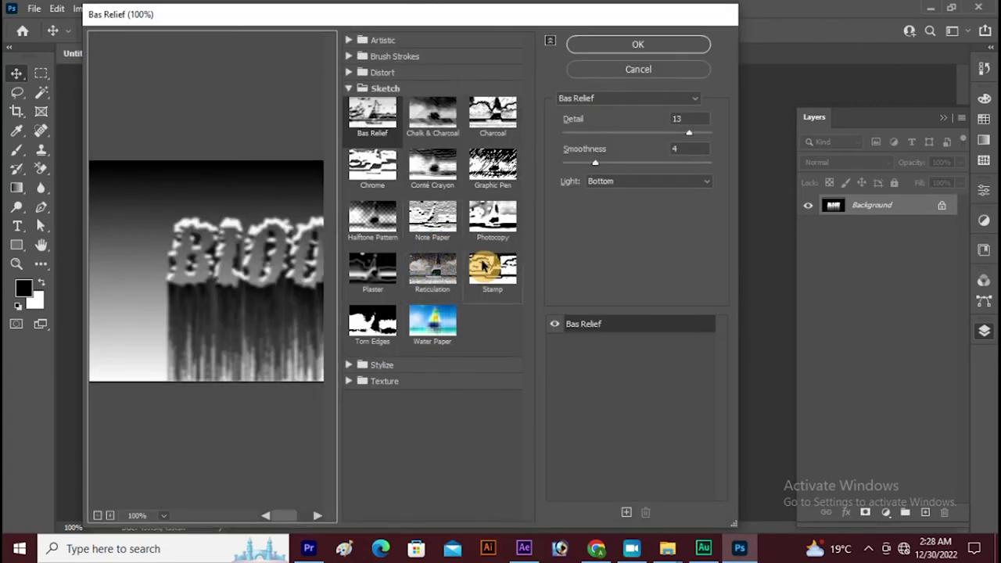
Apply the Sketch > Stamp filter with Light/Dark Balance 6 and Smoothness 3.
click(484, 266)
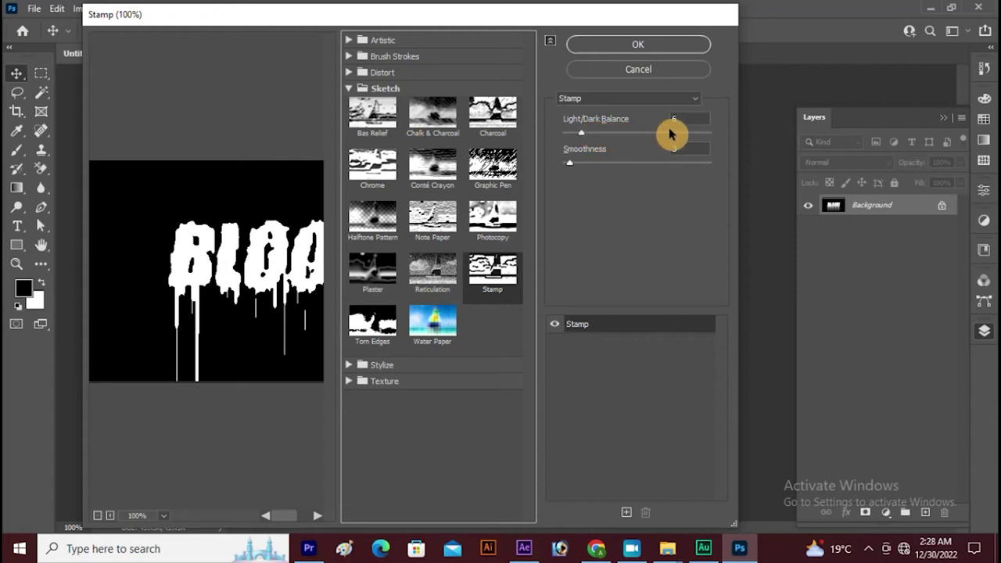
click(665, 45)
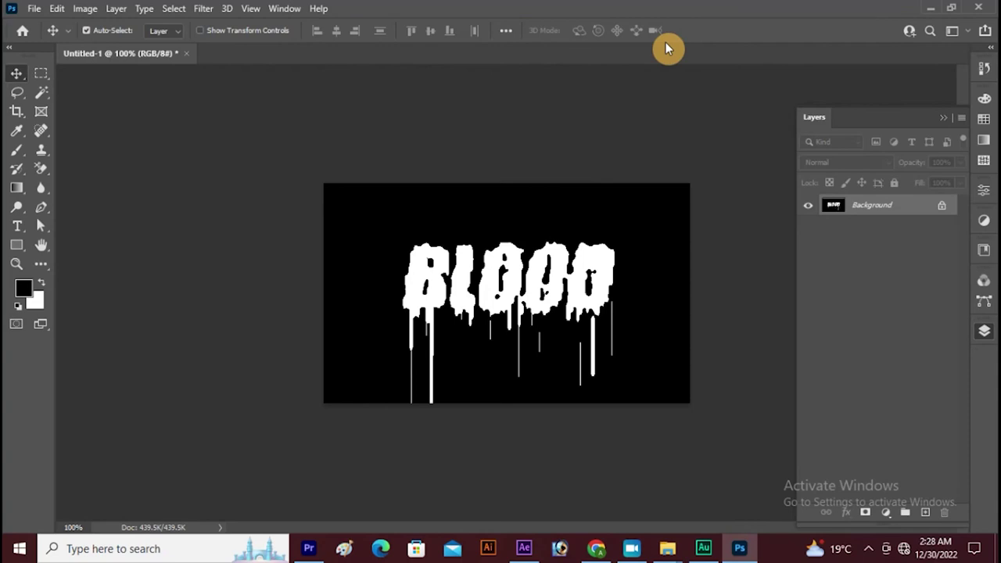
click(42, 92)
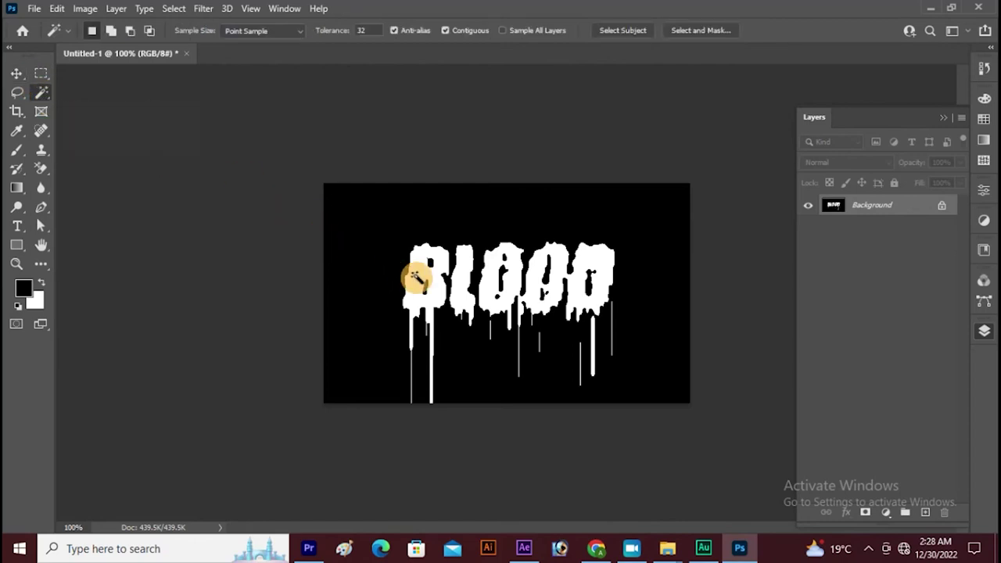
Select the white B plus similar white areas, then copy and paste them onto Layer 1.
click(417, 278)
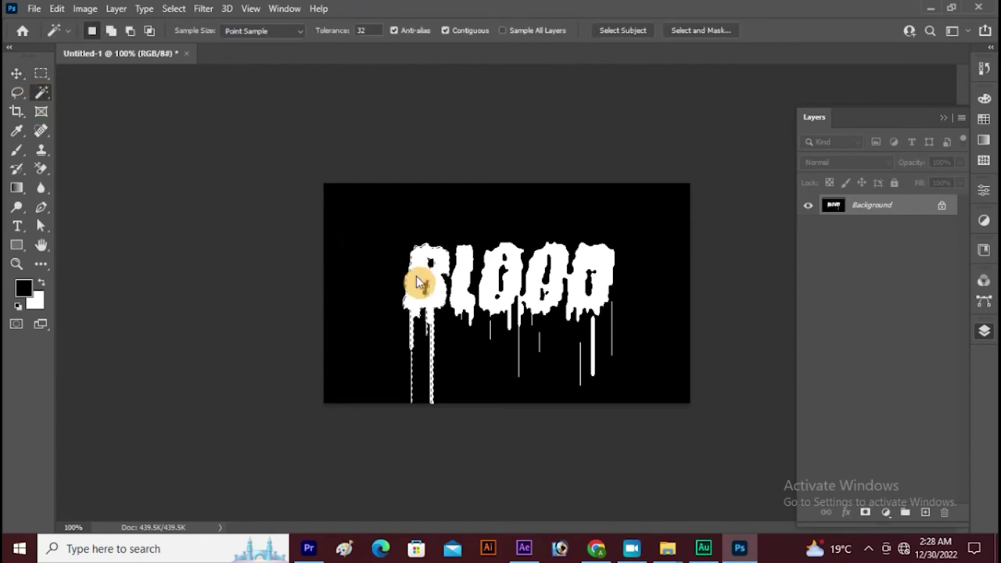
click(176, 10)
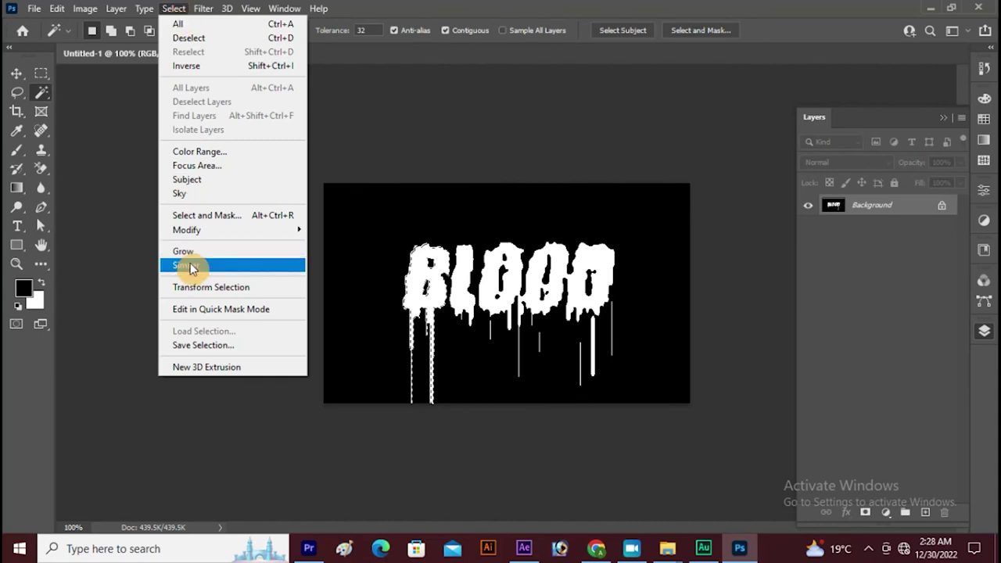
click(190, 265)
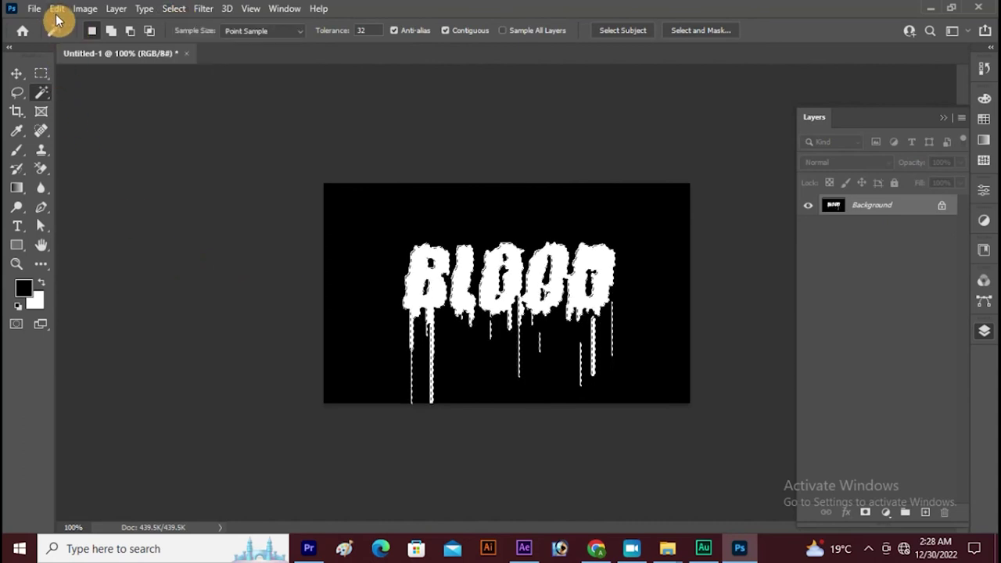
click(55, 10)
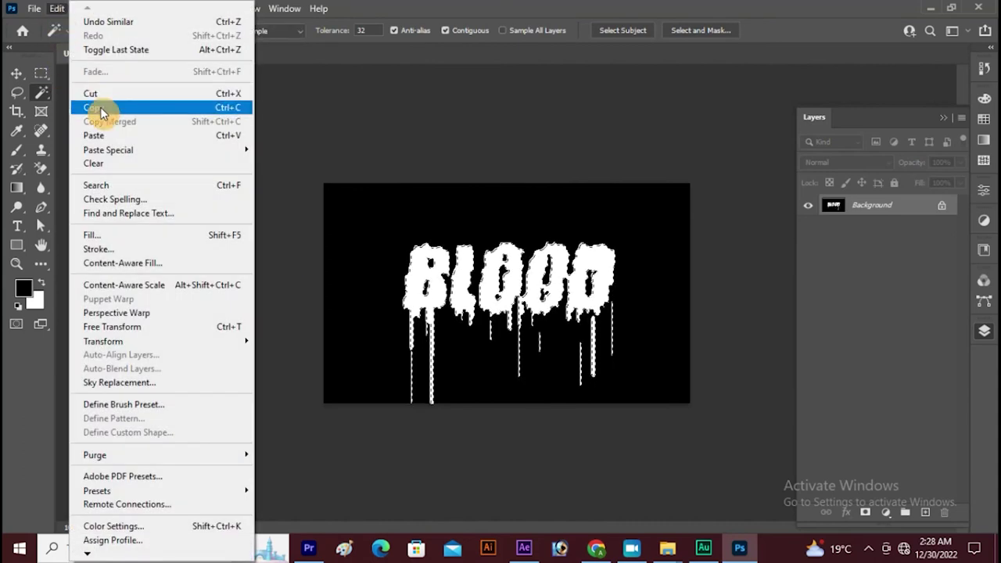
click(90, 105)
click(56, 9)
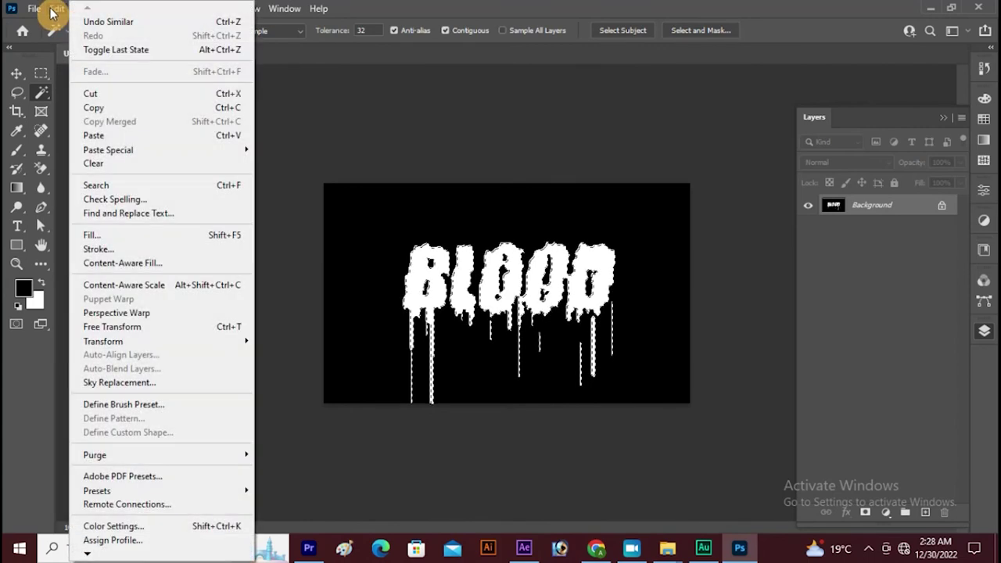
click(107, 135)
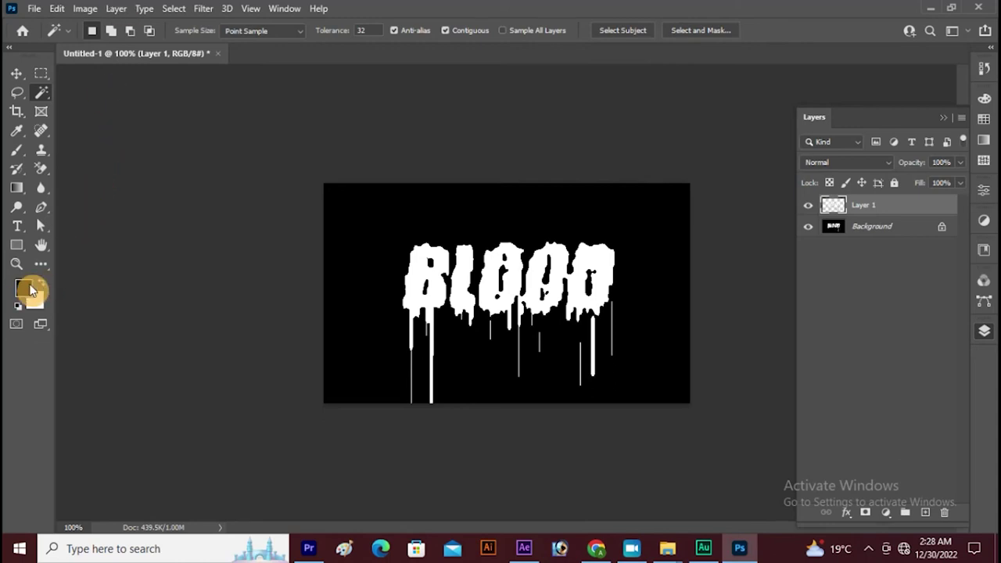
Set the foreground colour to pure red (R 255, G 0, B 0).
click(24, 289)
click(604, 361)
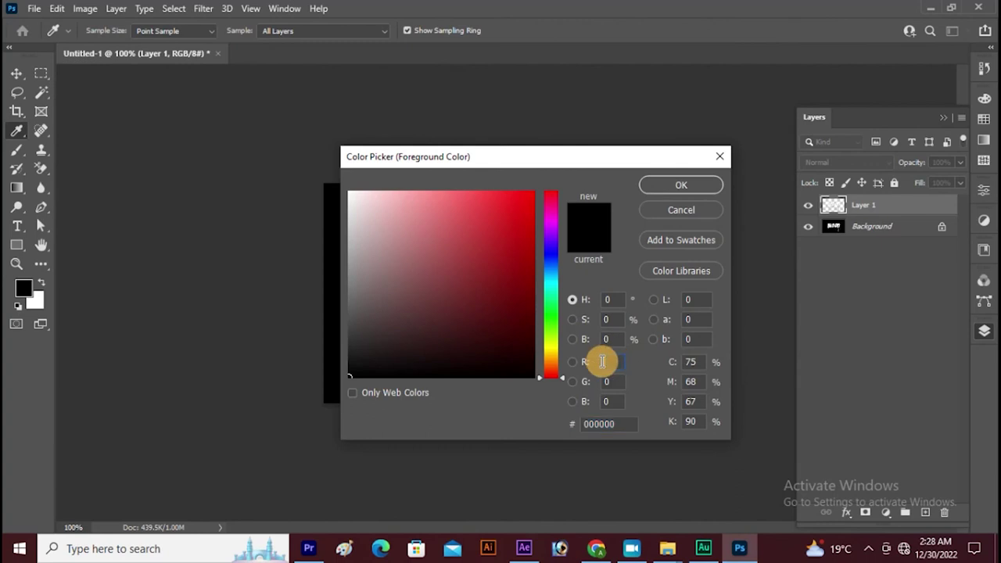
text(255)
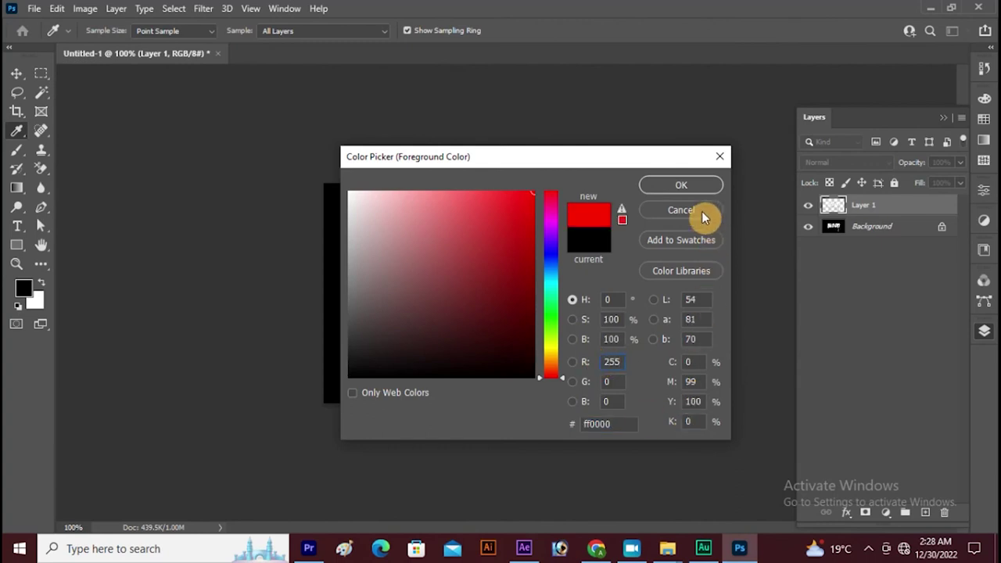
click(693, 185)
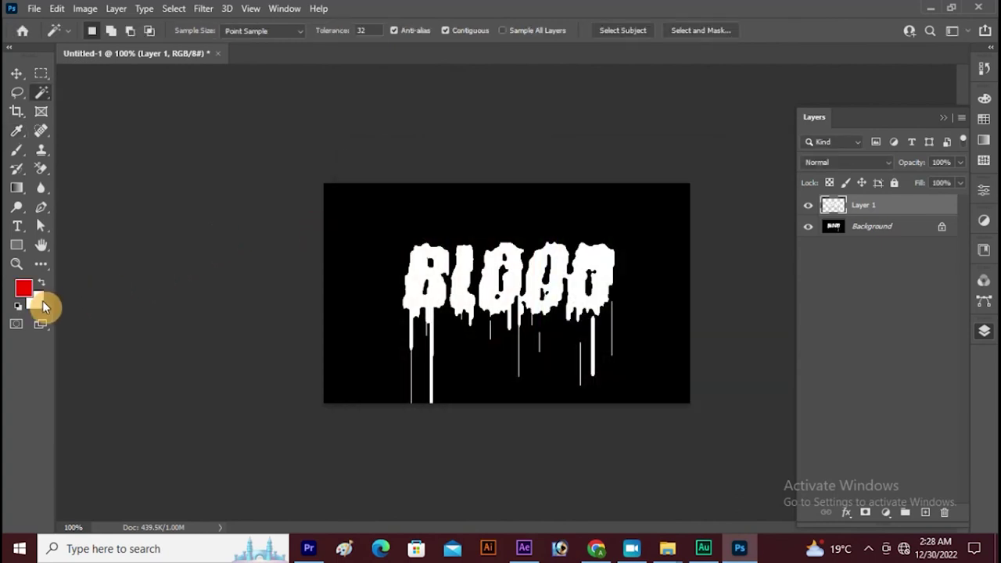
Set the background colour to dark red (R 175, G 0, B 0).
click(39, 303)
double_click(613, 363)
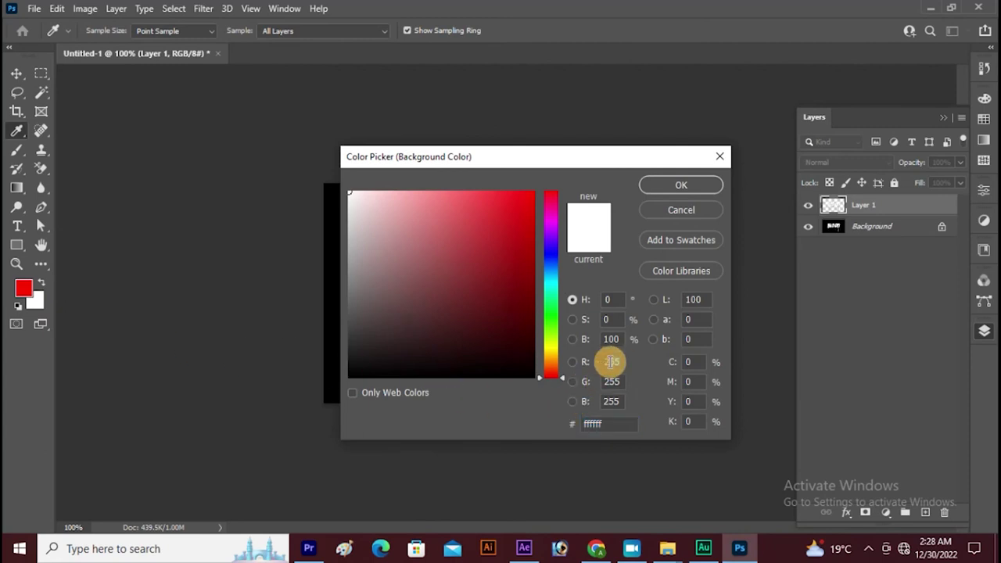
text(175)
double_click(618, 381)
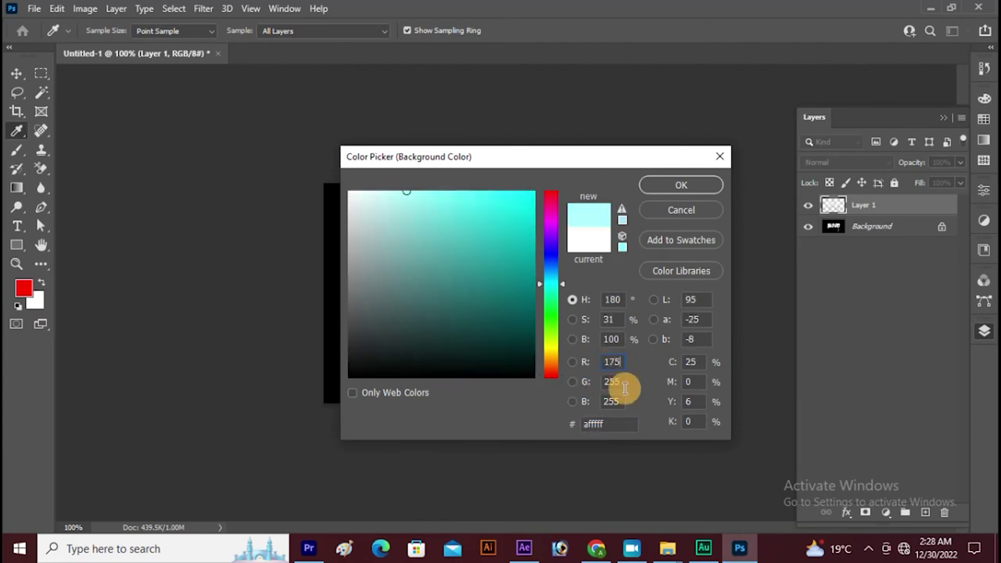
key(BackSpace)
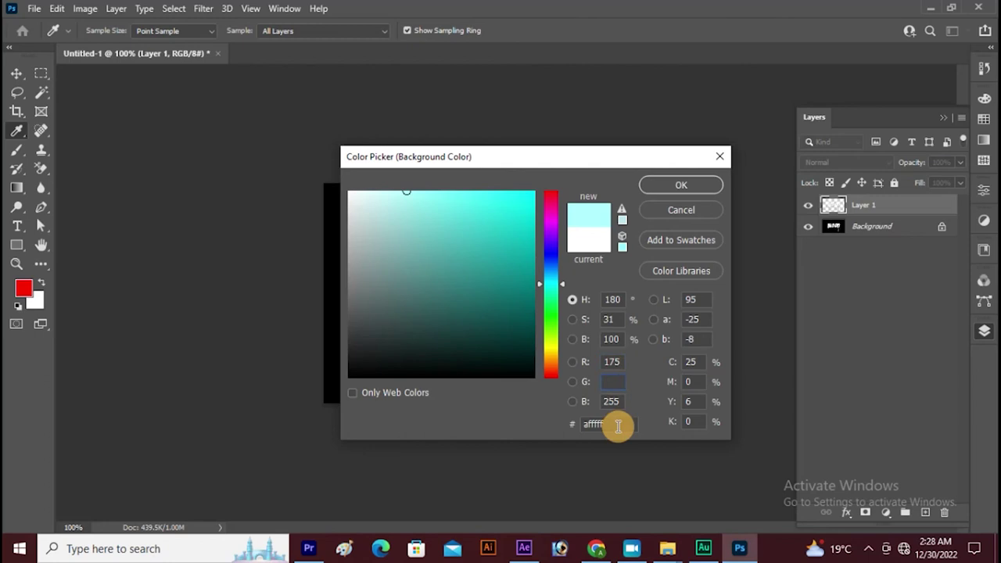
text(0)
double_click(599, 402)
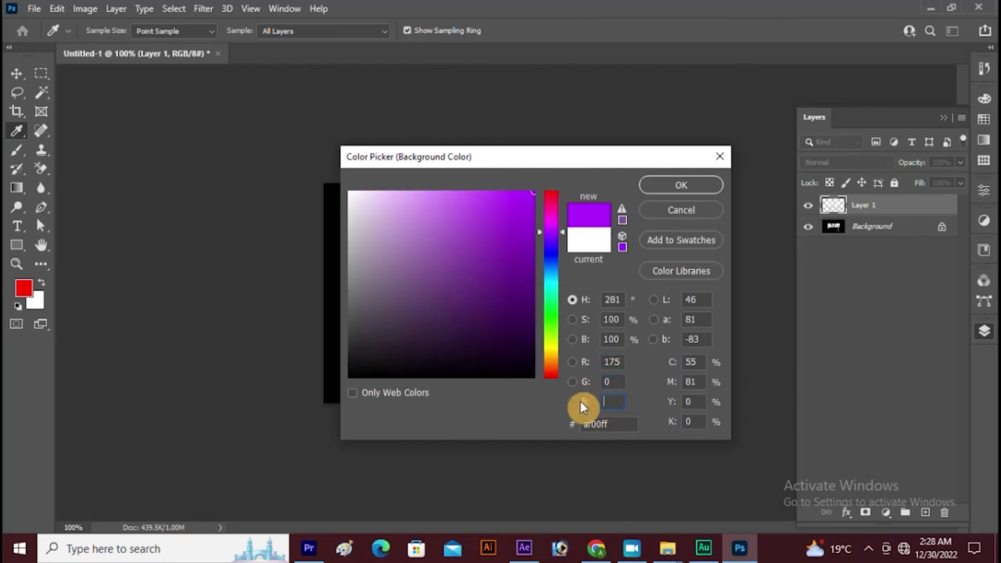
text(0)
click(693, 188)
key(w)
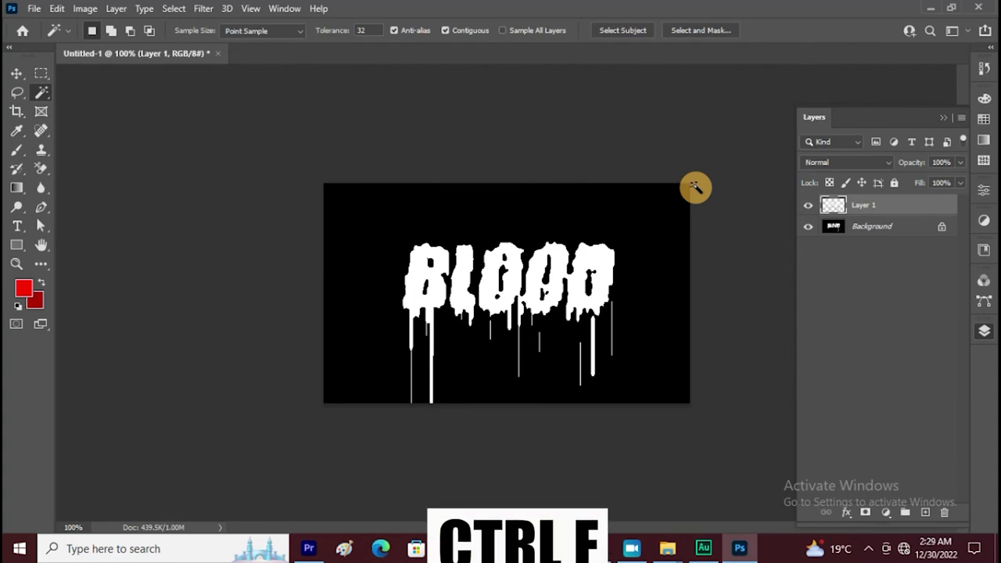
Apply the Bas Relief filter to the BLOOD letters: detail 13, smoothness 4, light from bottom.
key(ctrl+f)
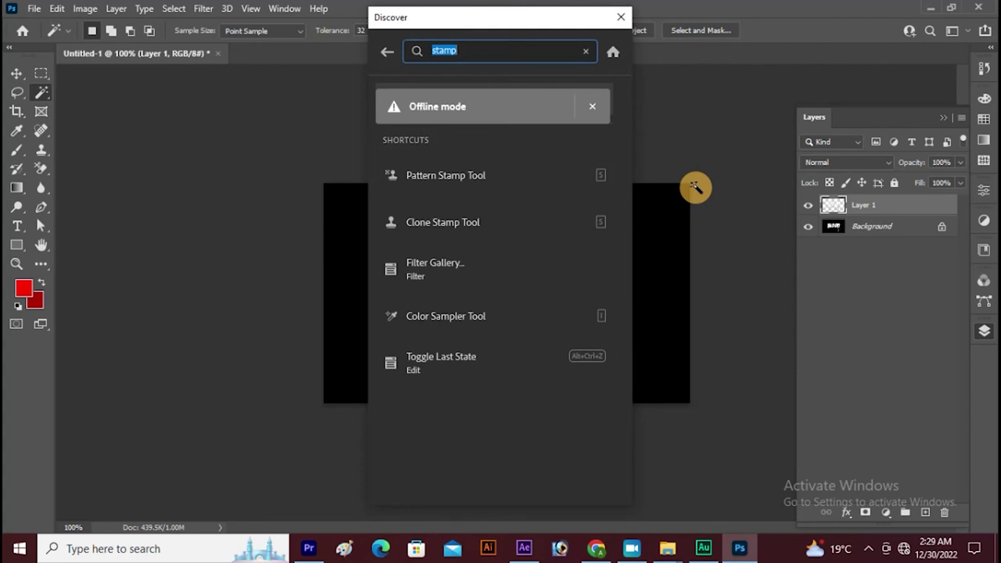
text(bas relief)
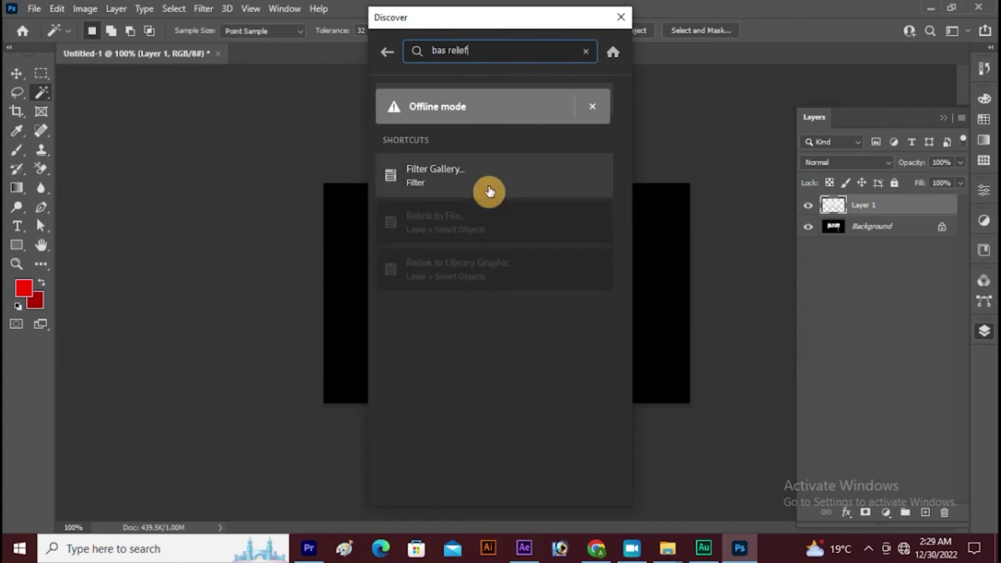
click(488, 190)
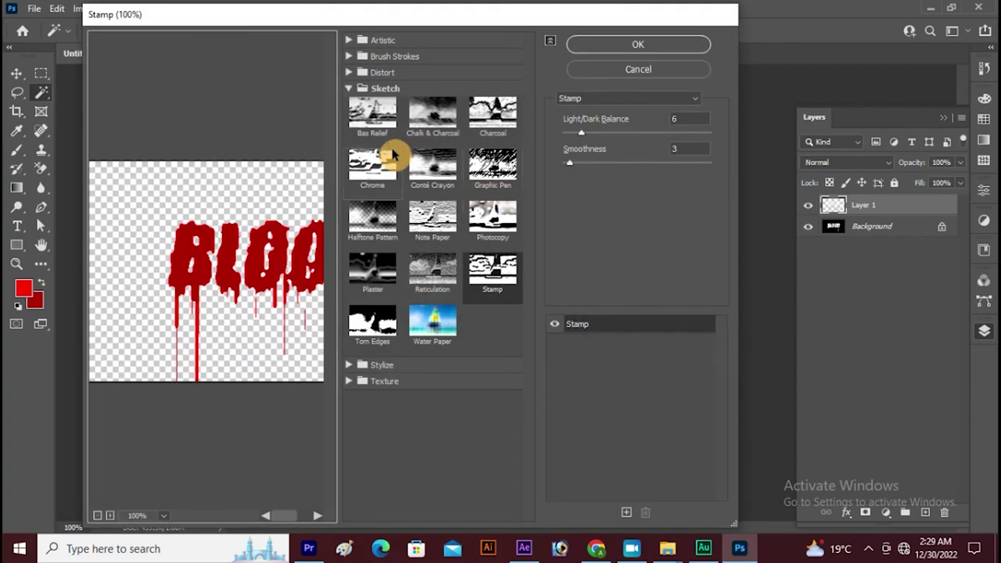
click(378, 125)
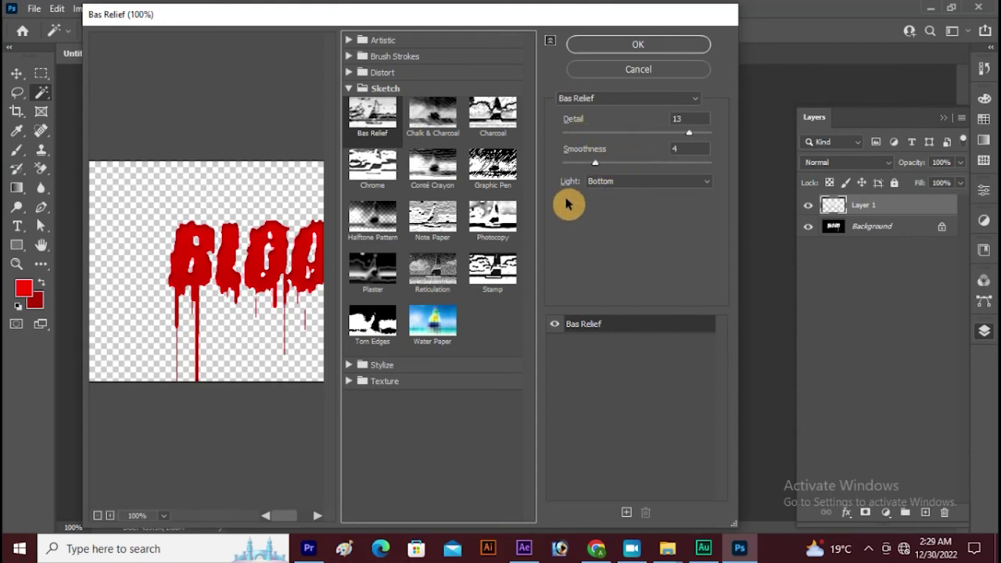
click(661, 183)
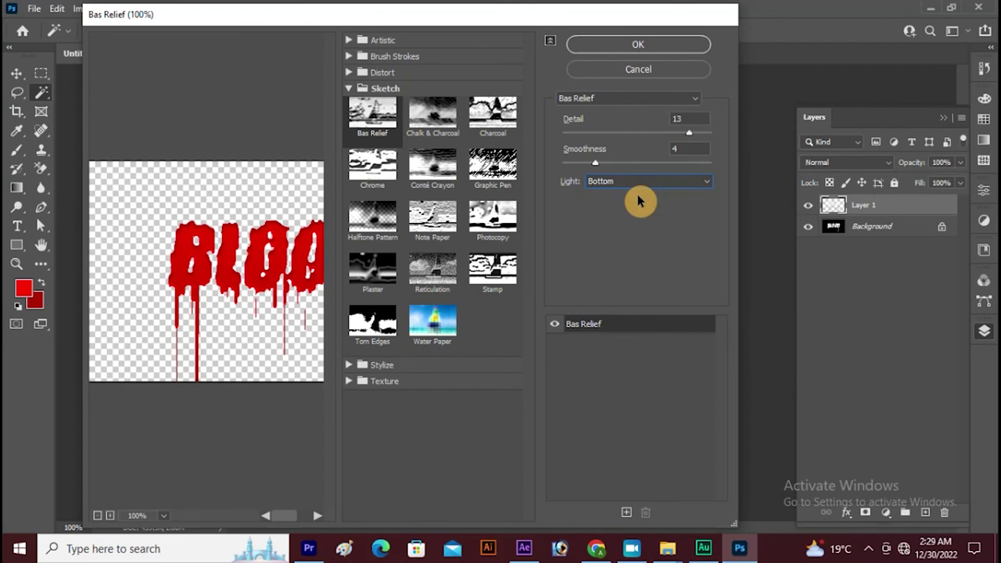
click(673, 49)
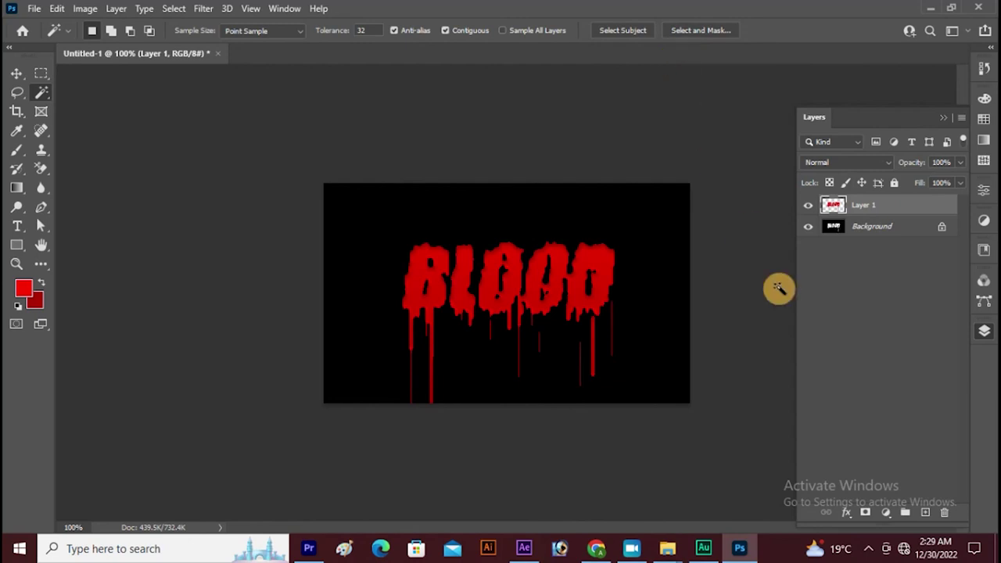
Add an Inner Shadow to Layer 1 (opacity 14%, distance 28 px, choke 24%, size 44 px, noise 6%).
click(847, 513)
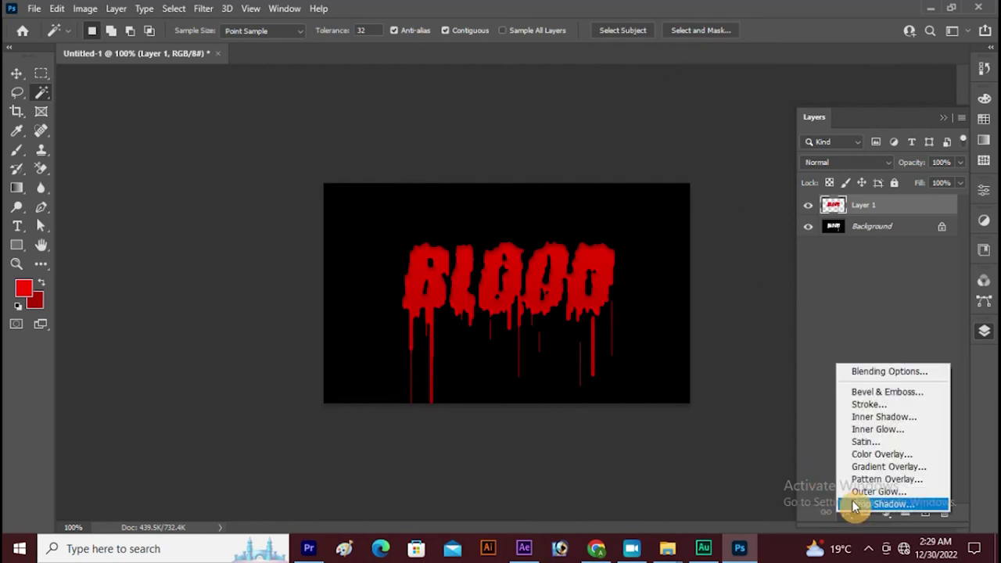
click(876, 418)
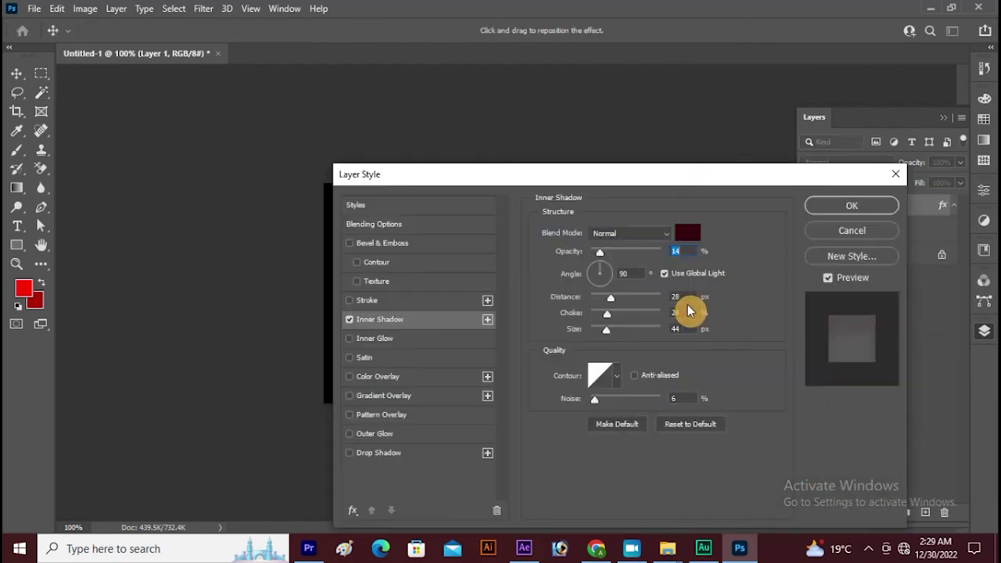
click(821, 206)
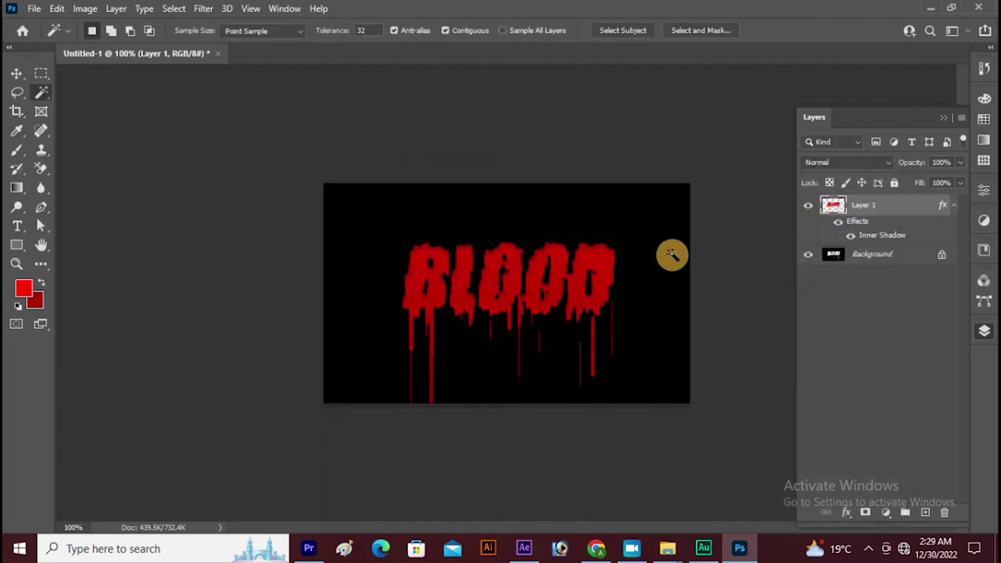